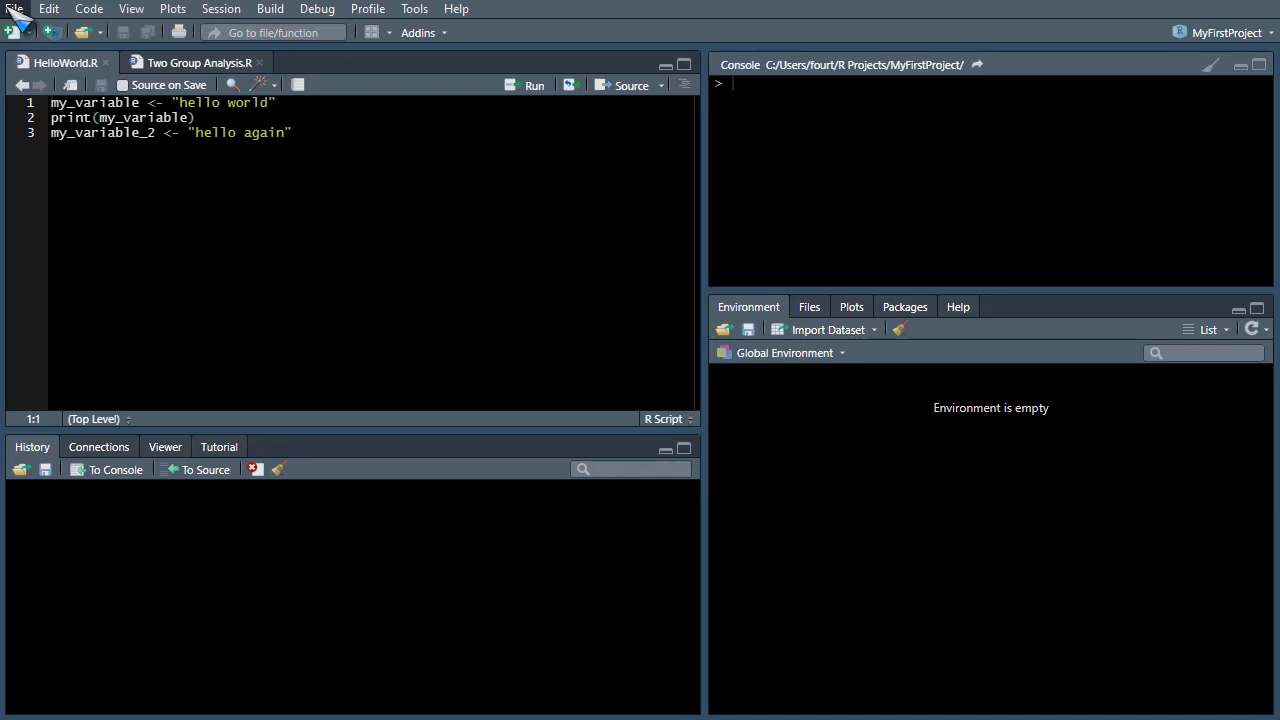
{"action": "mouse_move", "coordinate": [48, 8]}
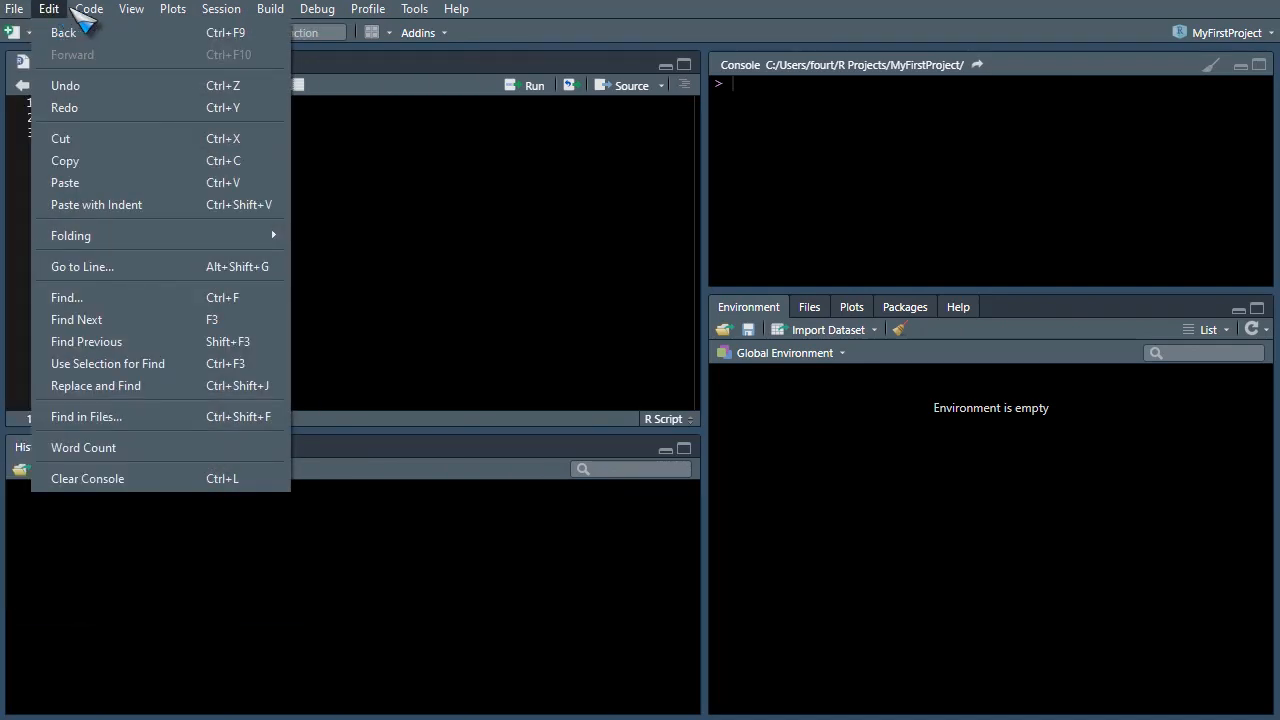
{"action": "mouse_move", "coordinate": [131, 9]}
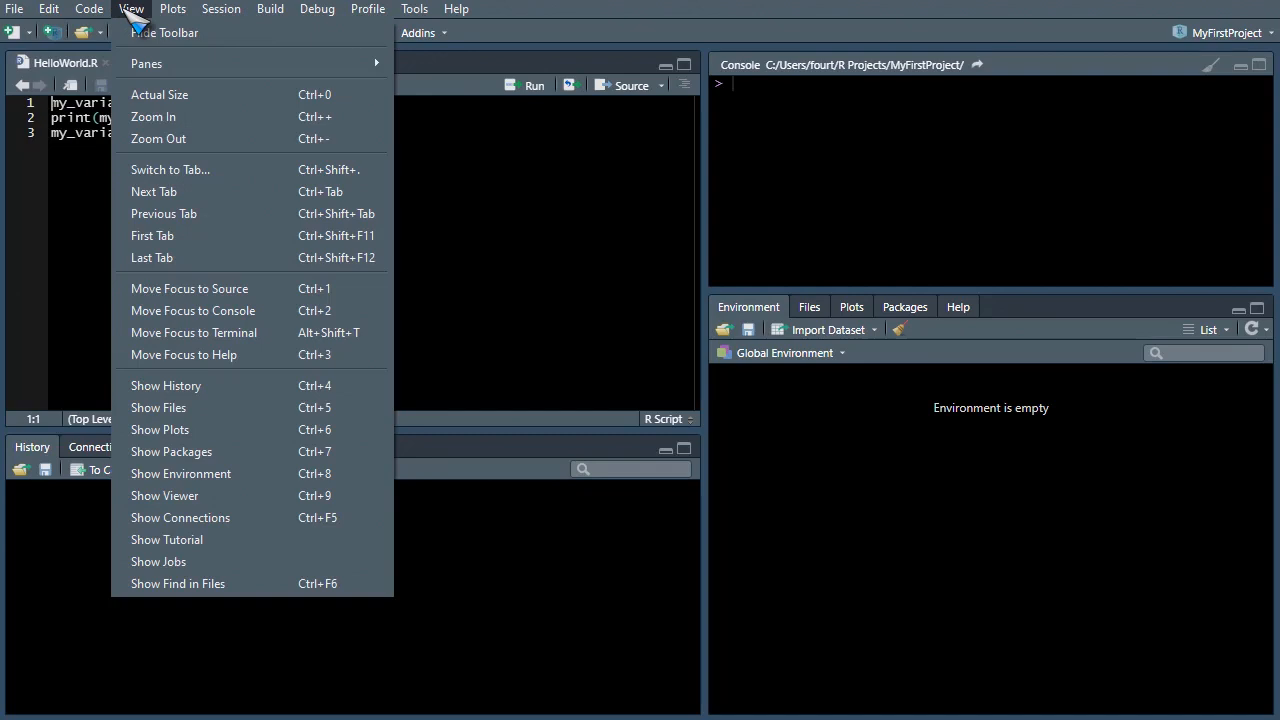
{"action": "mouse_move", "coordinate": [218, 12]}
{"action": "key", "text": "Escape"}
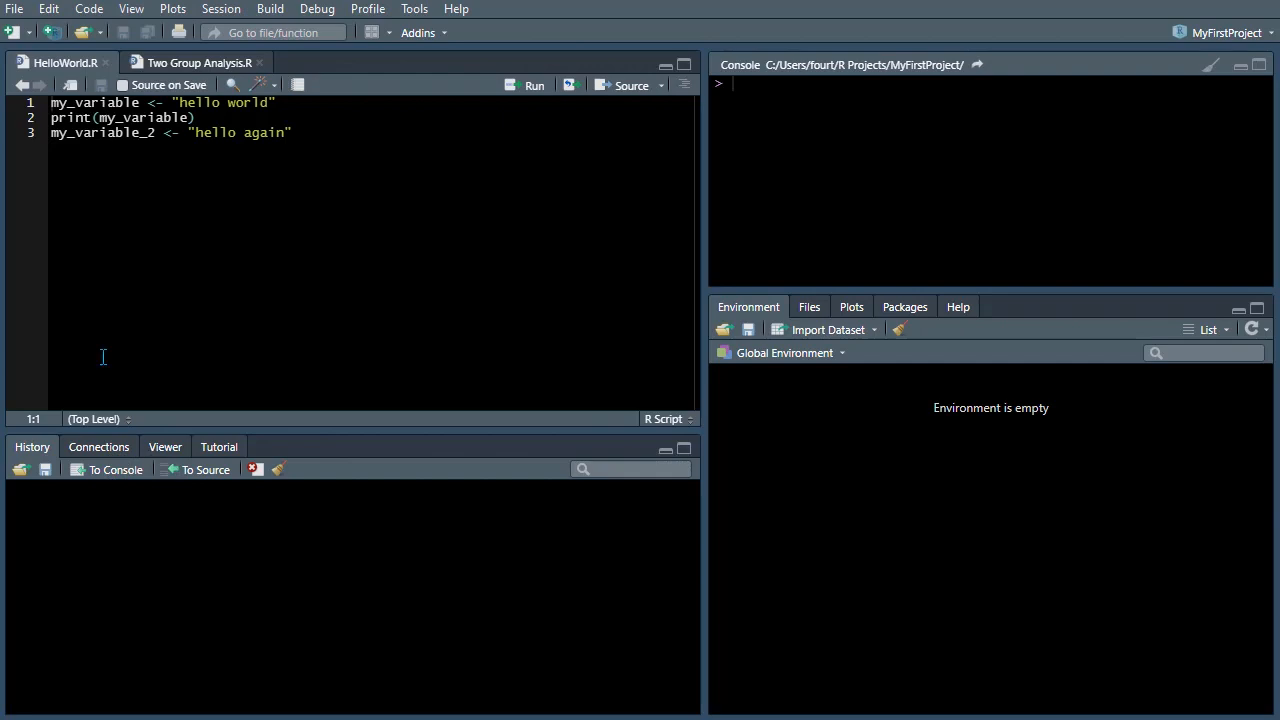
- Browse the recent projects list in the File menu
{"action": "left_click", "coordinate": [16, 9]}
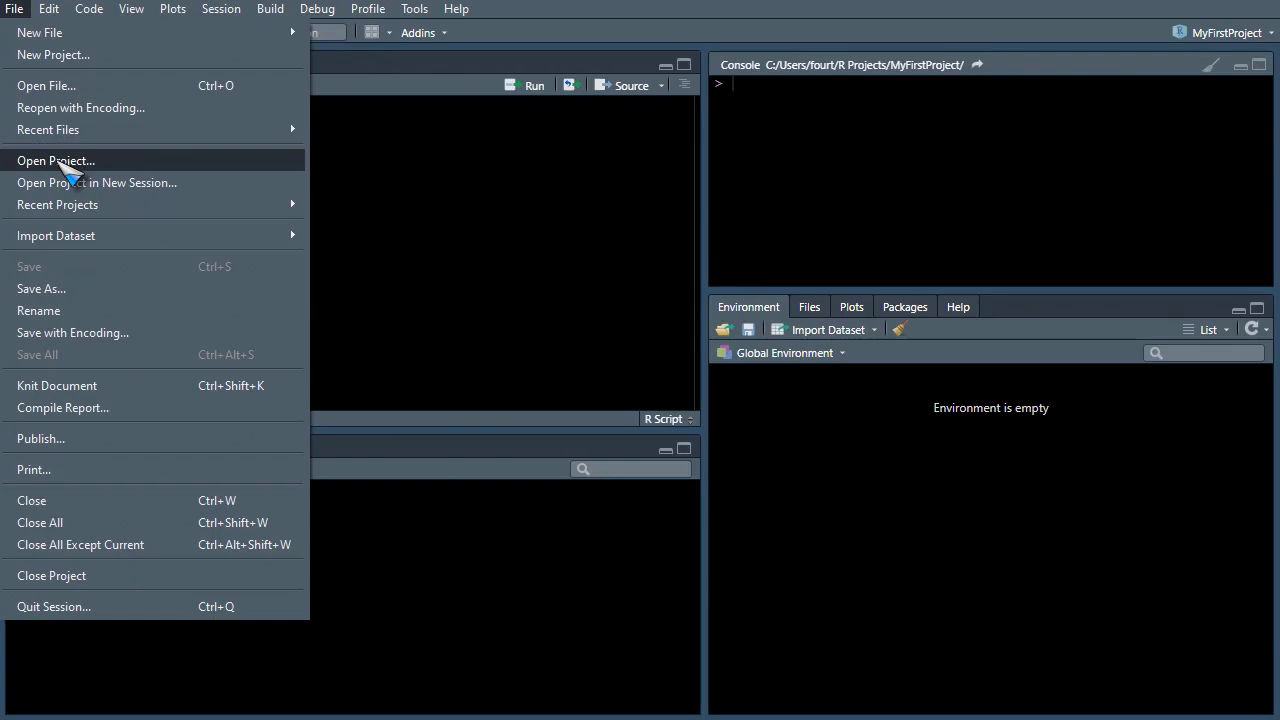
{"action": "mouse_move", "coordinate": [57, 209]}
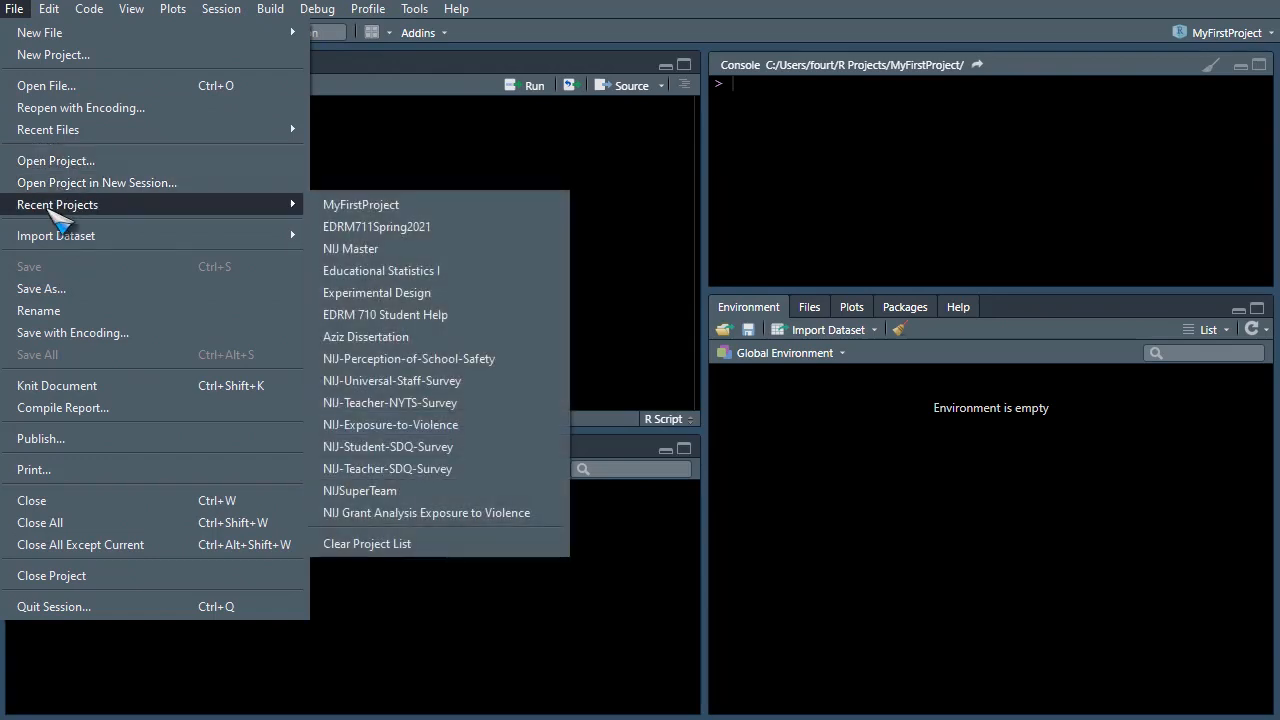
{"action": "left_click", "coordinate": [1140, 36]}
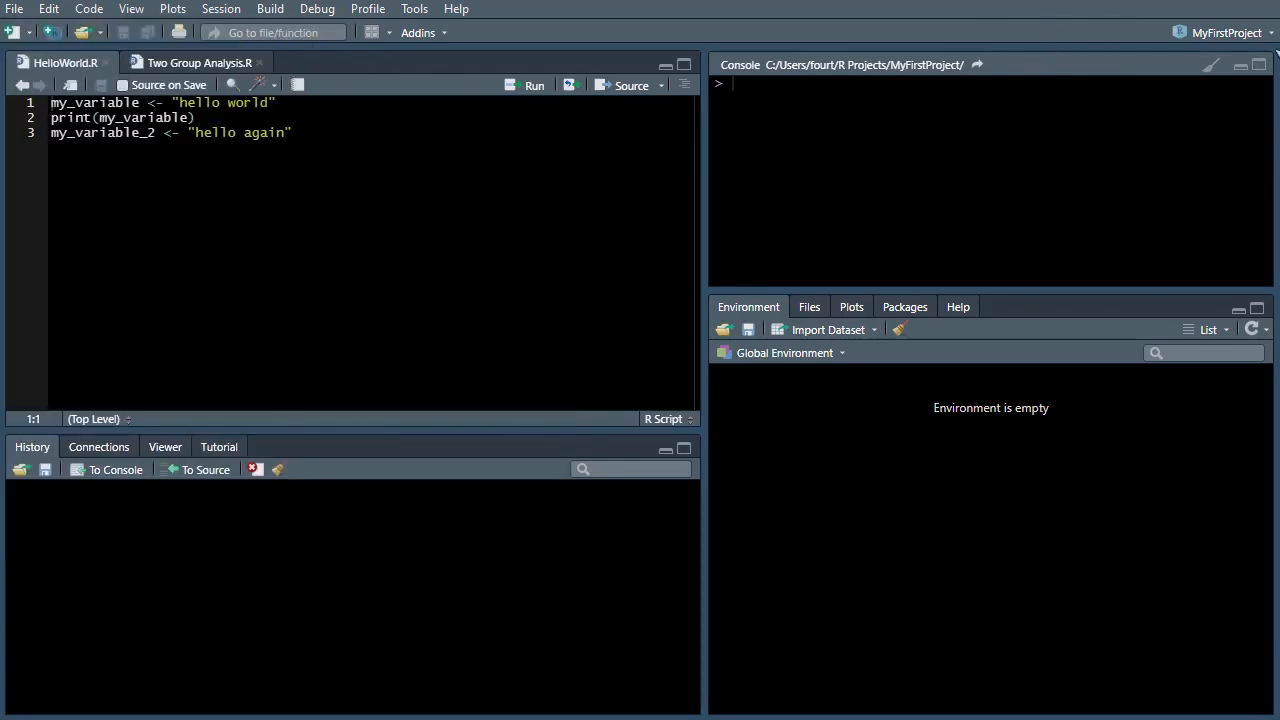
{"action": "left_click", "coordinate": [1268, 34]}
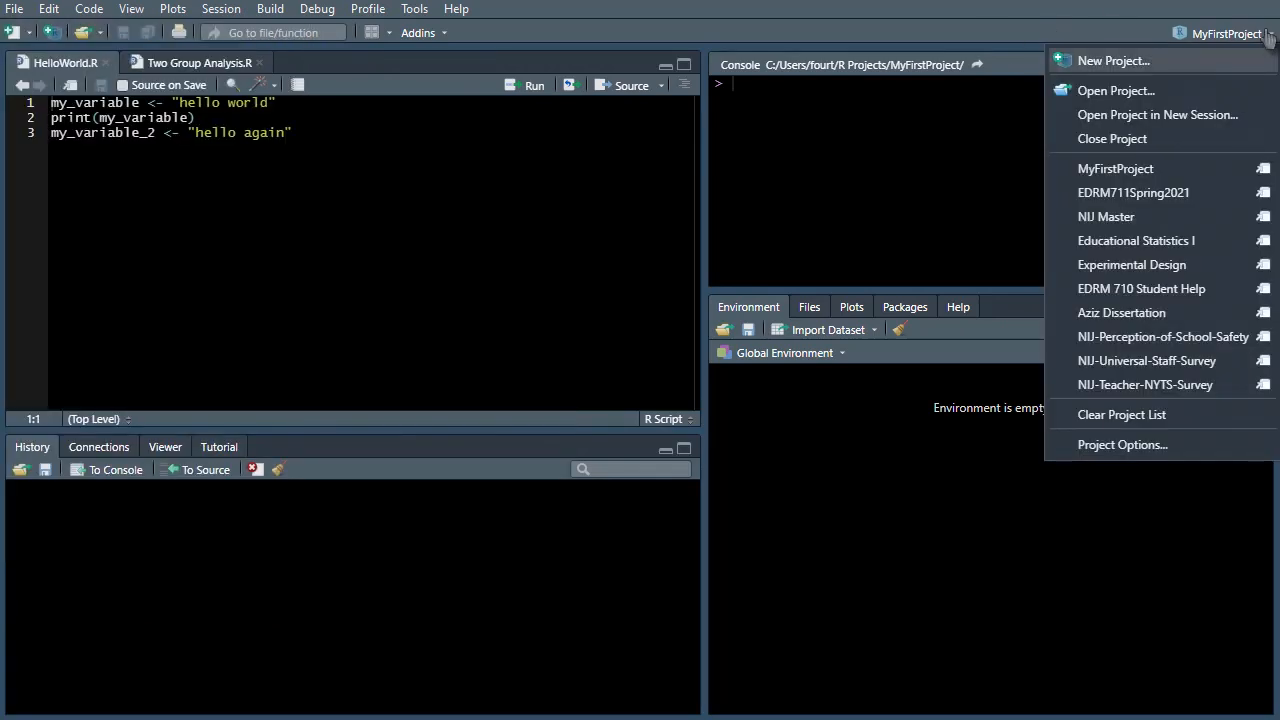
{"action": "left_click", "coordinate": [612, 40]}
{"action": "left_click", "coordinate": [62, 11]}
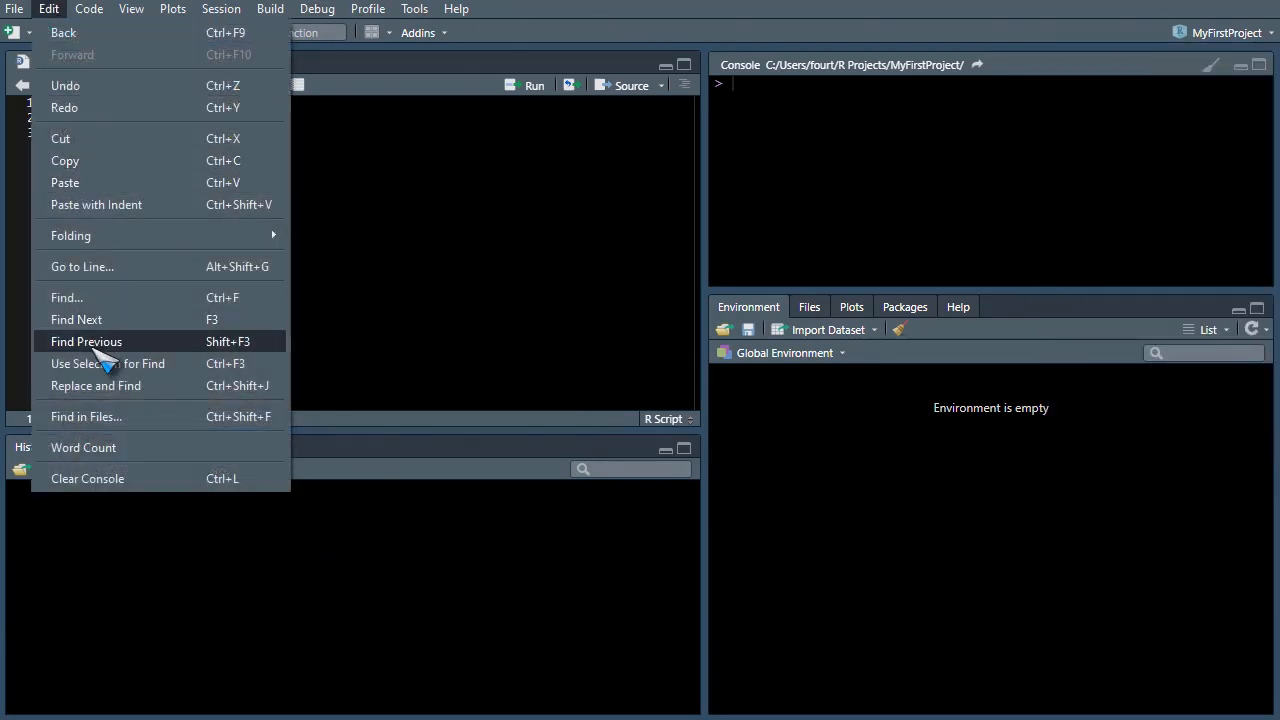
{"action": "left_click", "coordinate": [520, 17]}
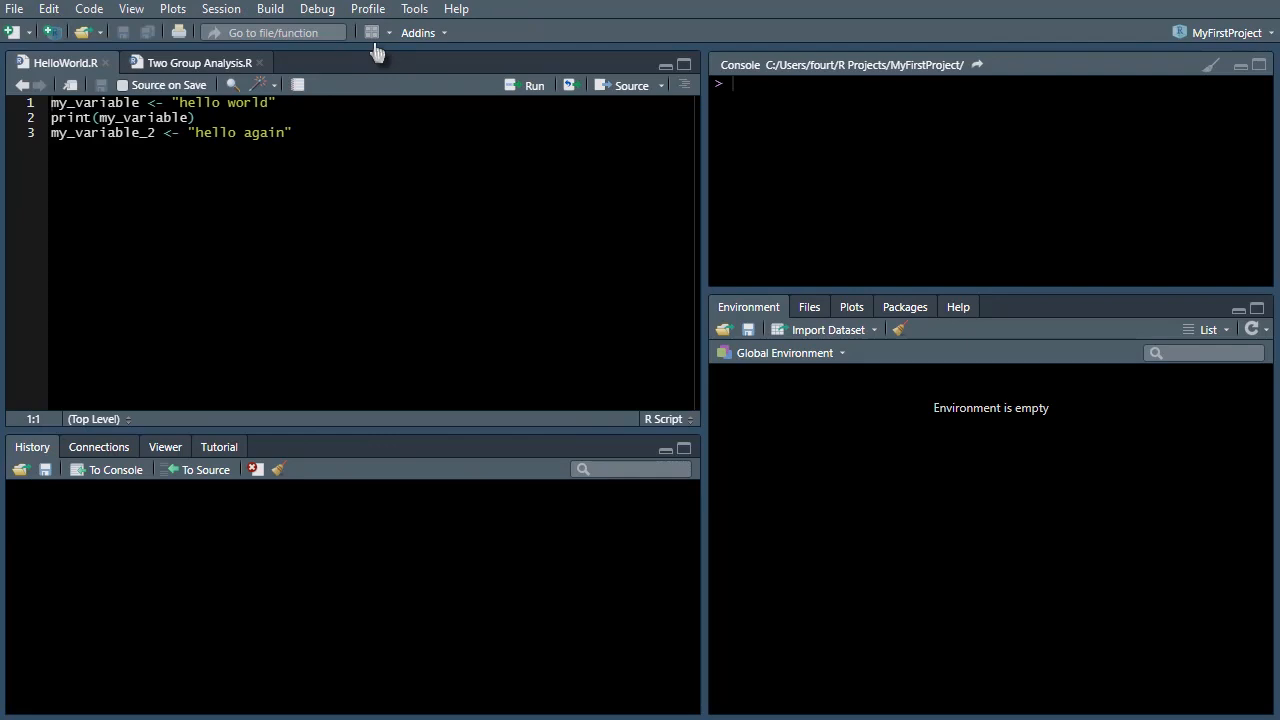
- Toggle the editor's find-and-replace bar open and closed again
{"action": "left_click", "coordinate": [231, 85]}
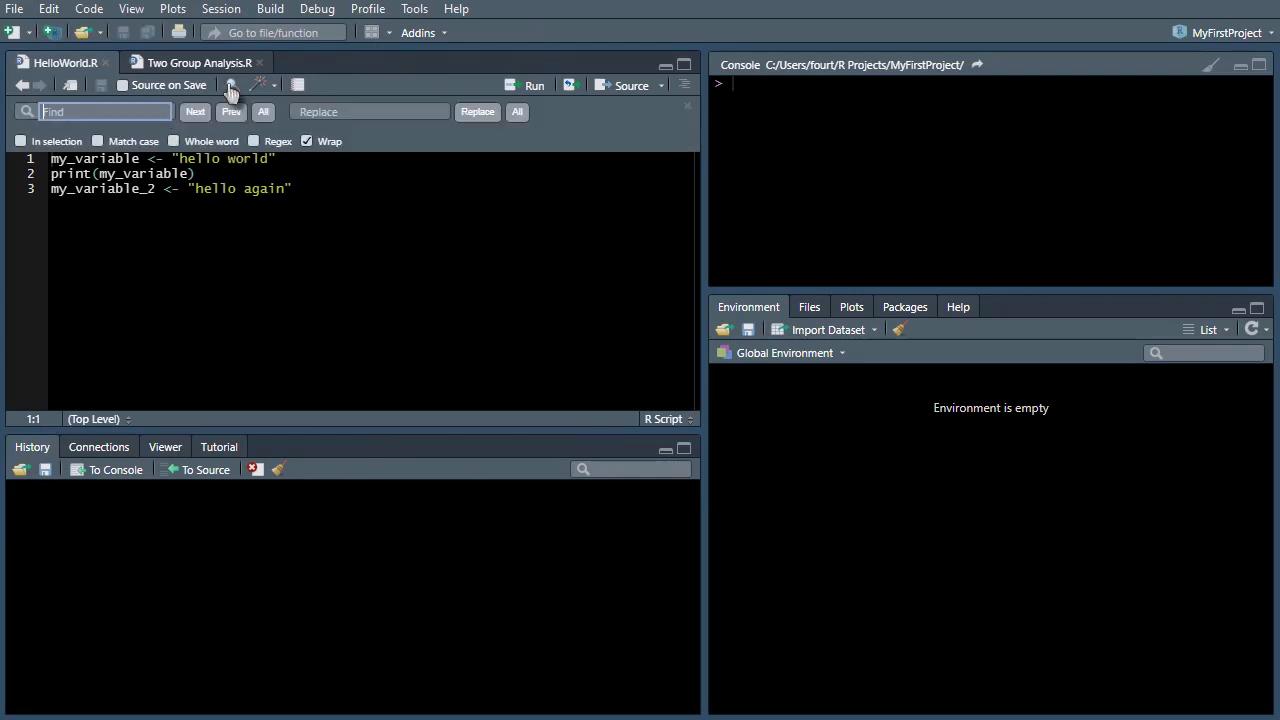
{"action": "left_click", "coordinate": [687, 106]}
- Bring the Plots pane to the front from the View menu
{"action": "left_click", "coordinate": [132, 10]}
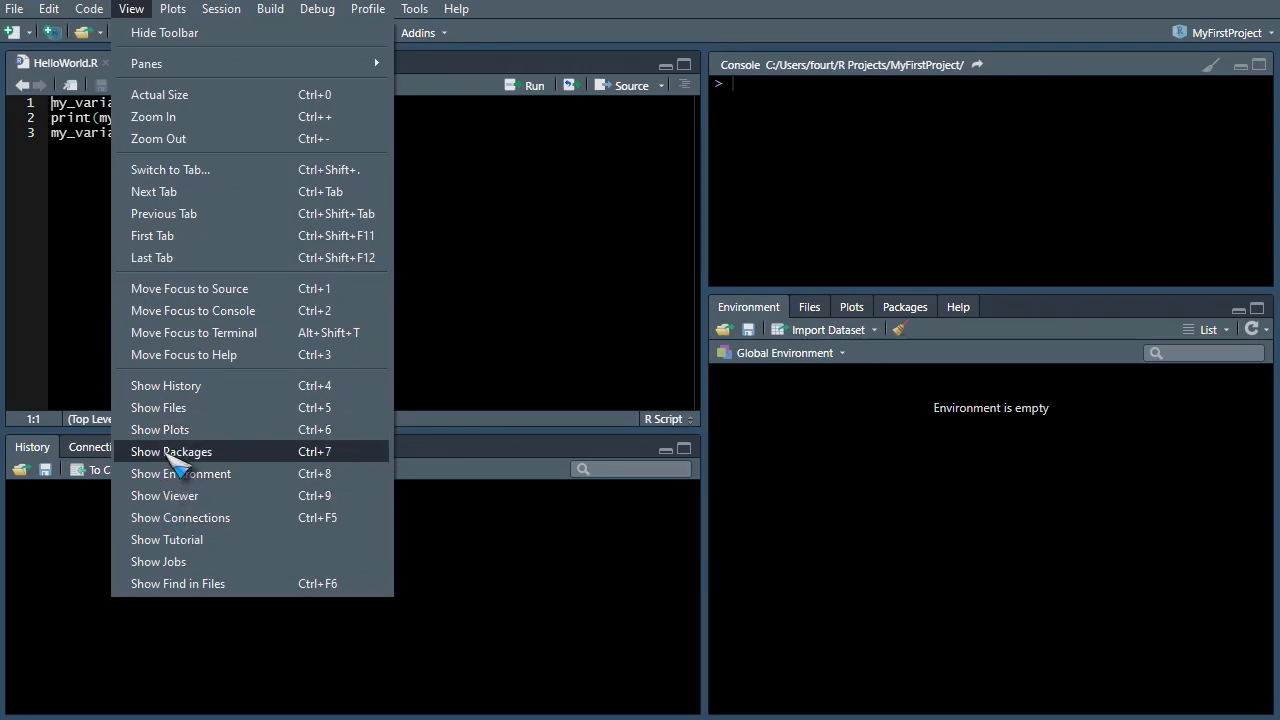
{"action": "left_click", "coordinate": [181, 437]}
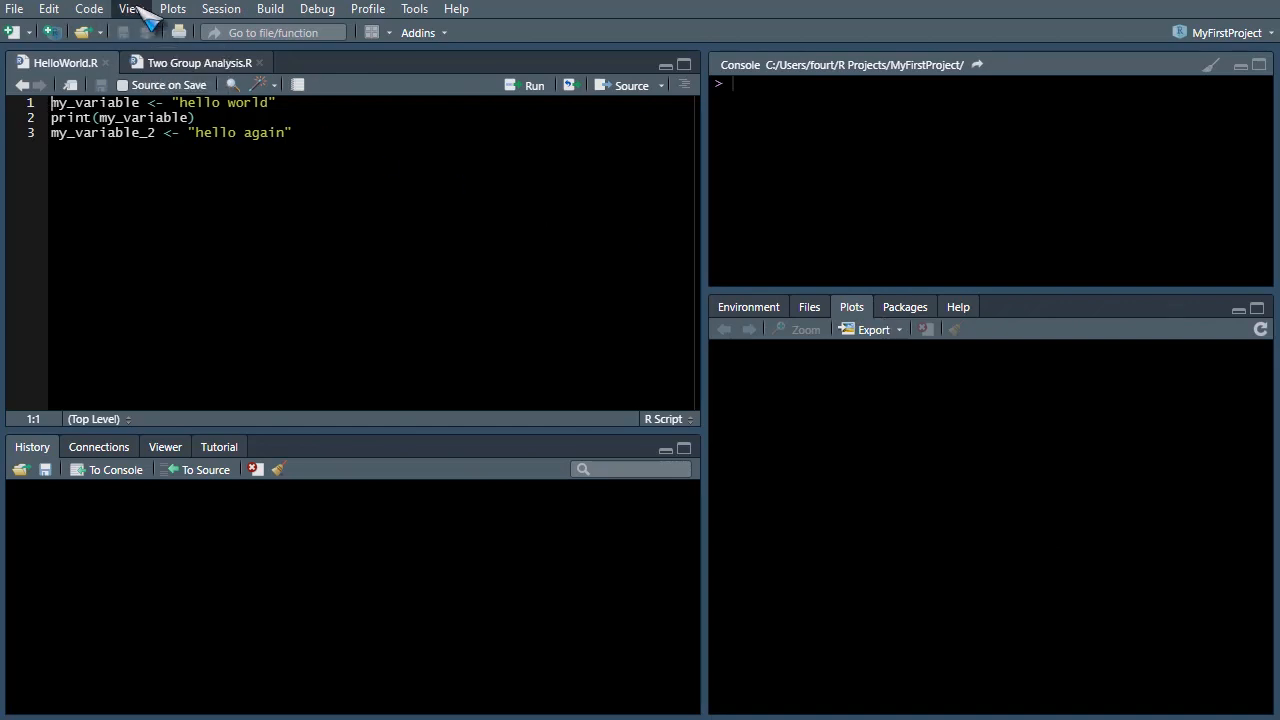
{"action": "left_click", "coordinate": [15, 9]}
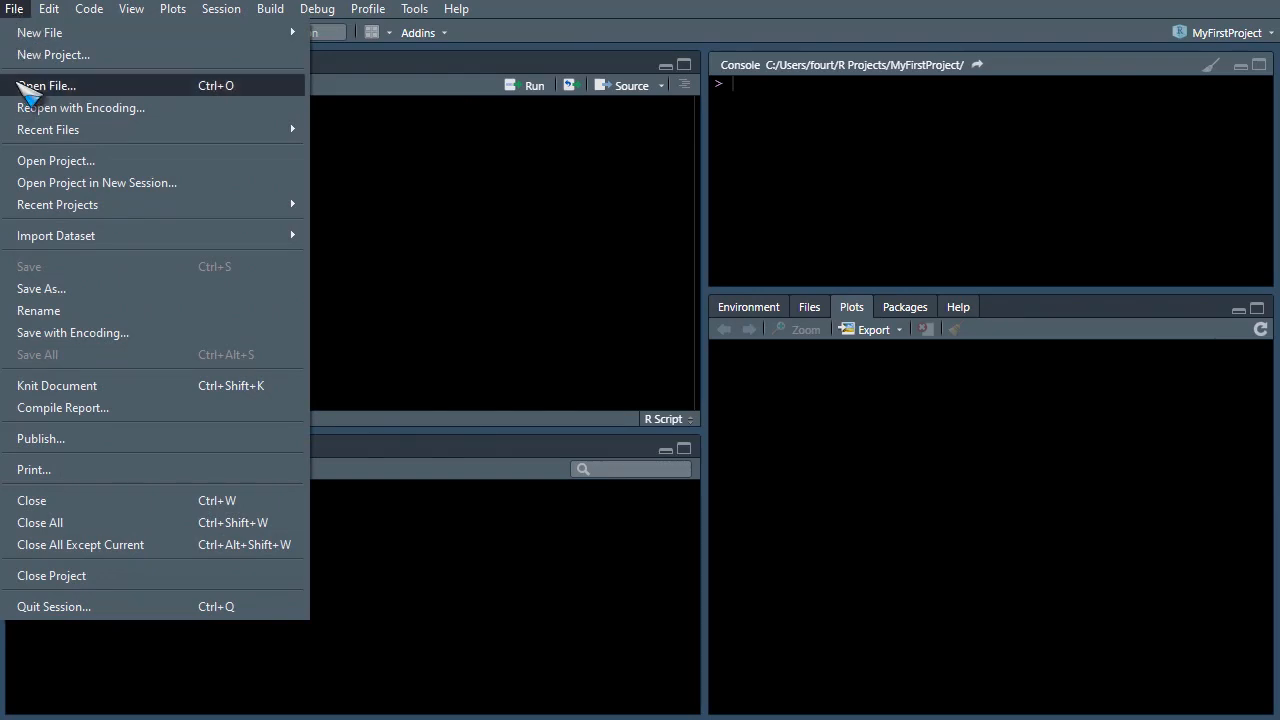
{"action": "mouse_move", "coordinate": [48, 9]}
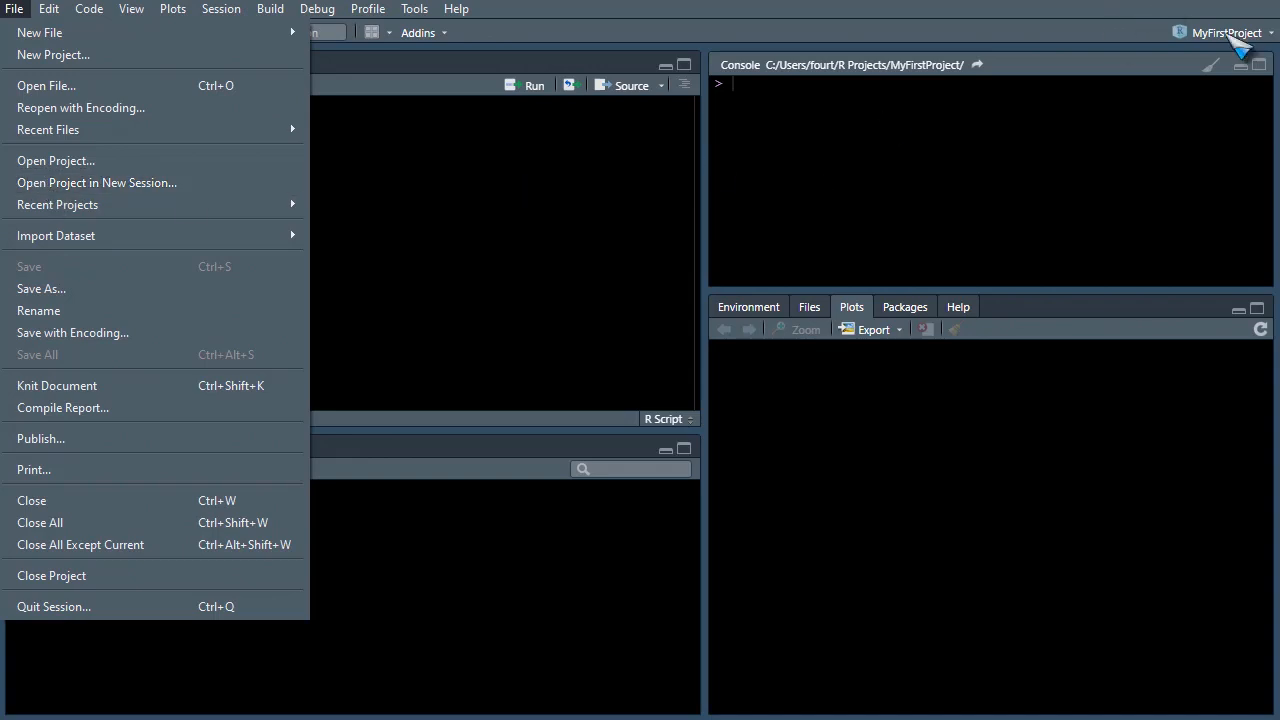
{"action": "left_click", "coordinate": [1235, 38]}
{"action": "left_click", "coordinate": [1236, 36]}
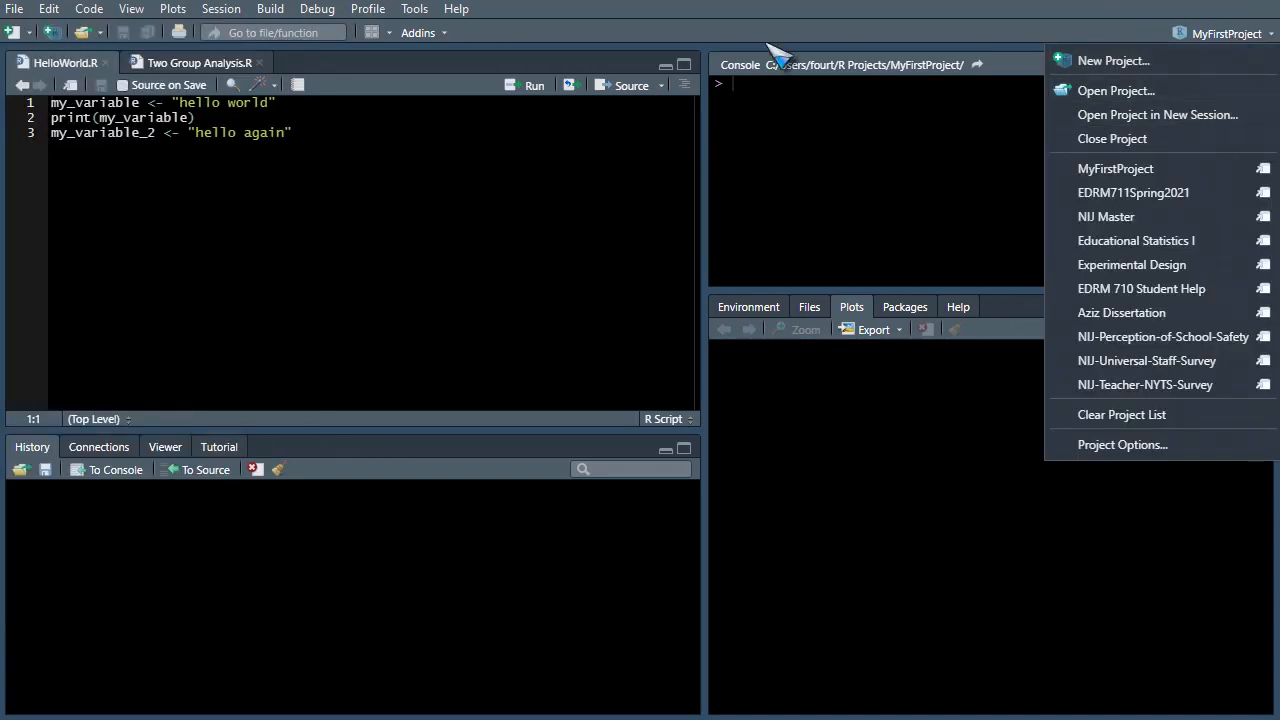
{"action": "left_click", "coordinate": [703, 29]}
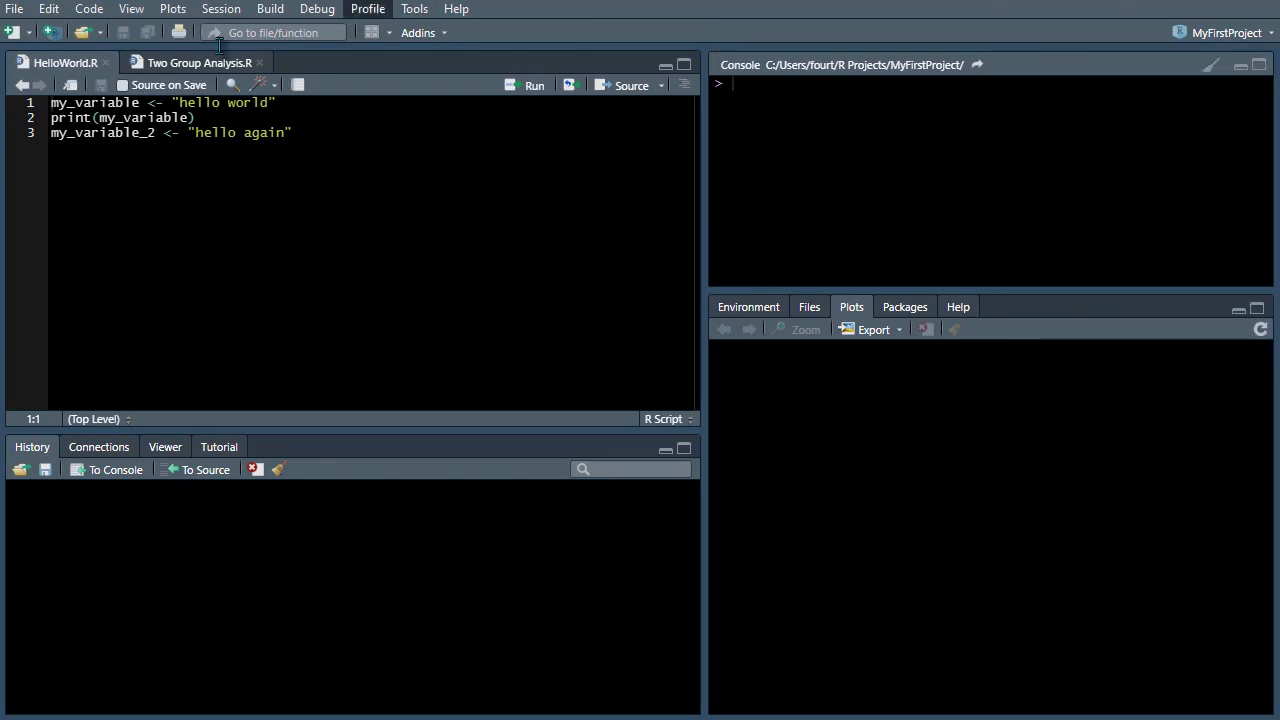
- Open the Open Project dialog and cancel it
{"action": "left_click", "coordinate": [14, 9]}
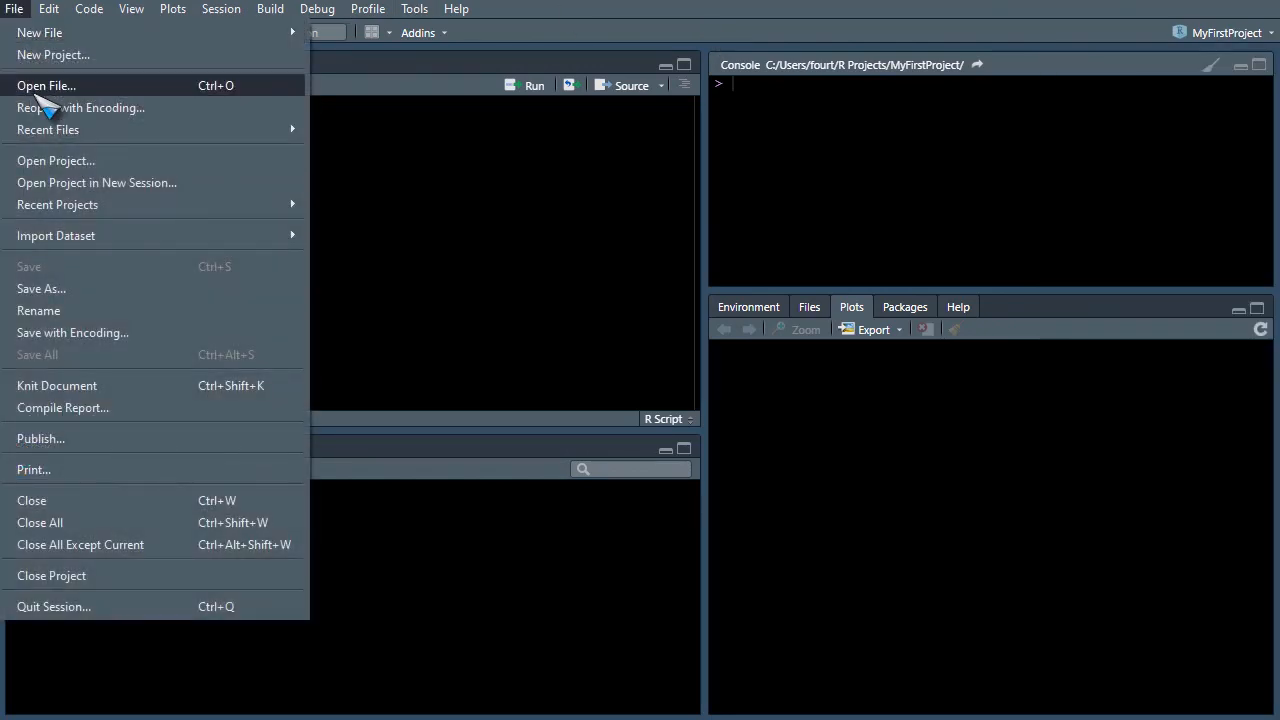
{"action": "left_click", "coordinate": [66, 184]}
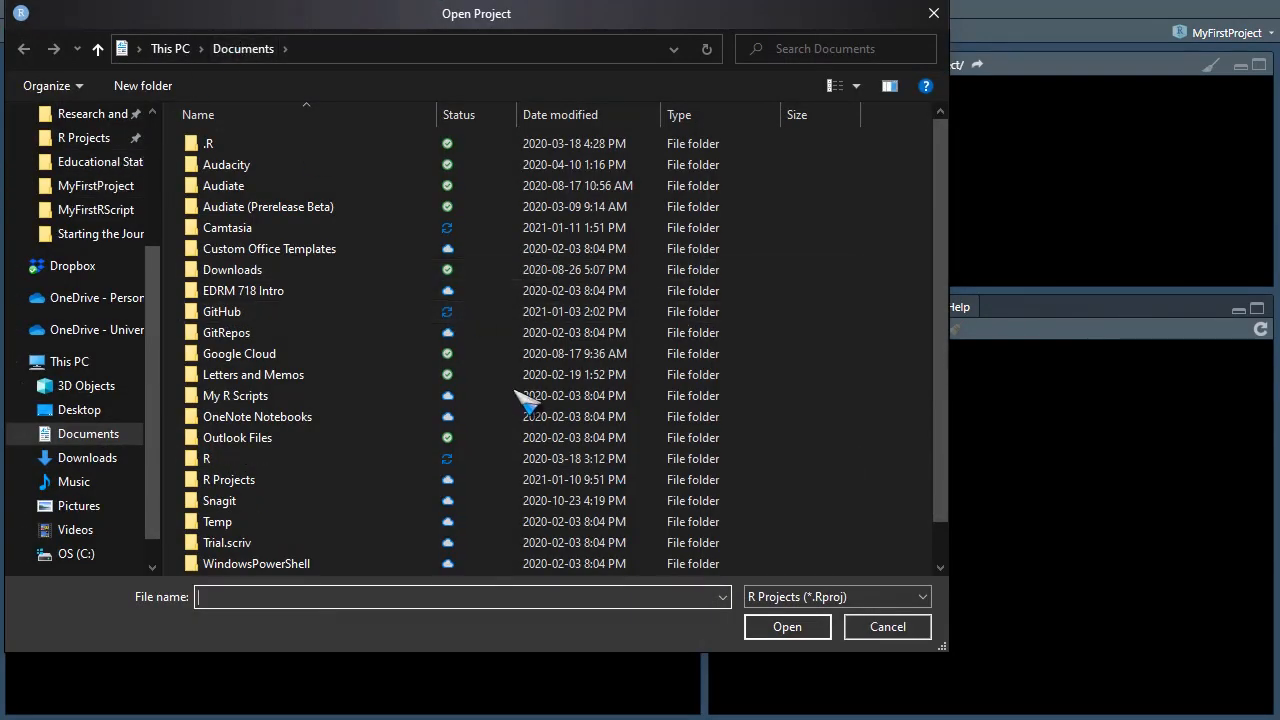
{"action": "left_click", "coordinate": [900, 632]}
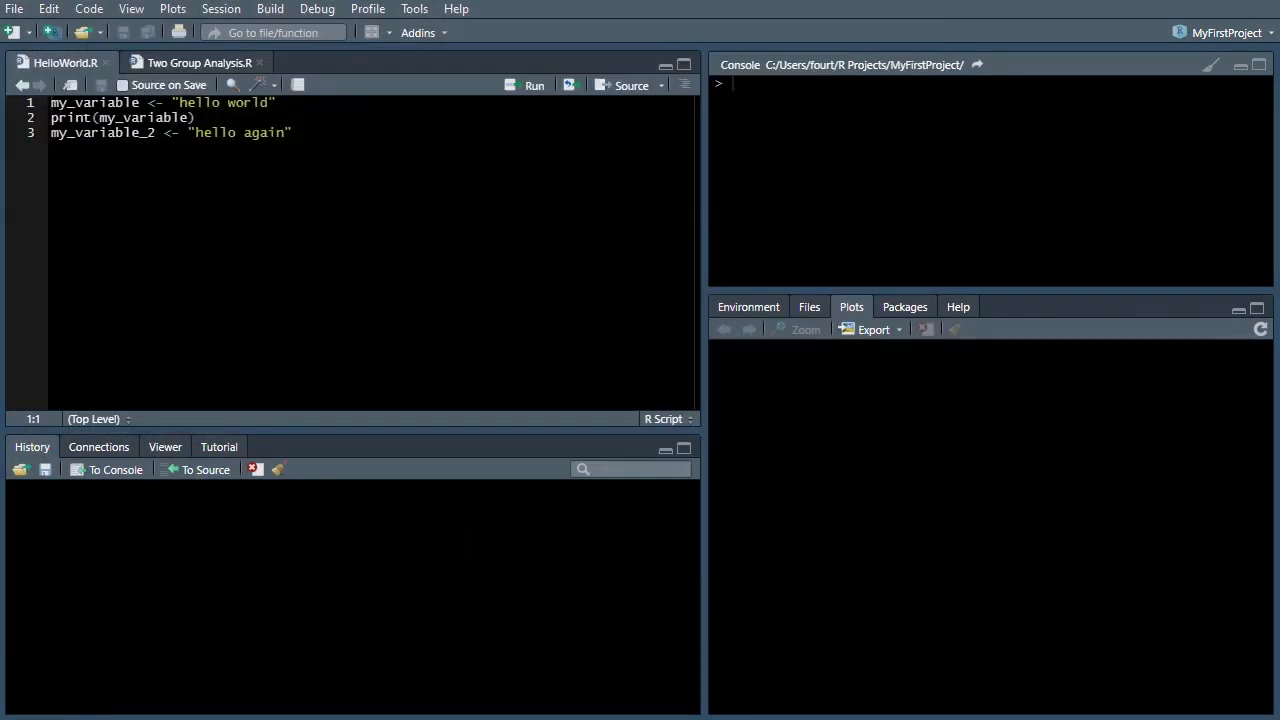
{"action": "left_click", "coordinate": [14, 9]}
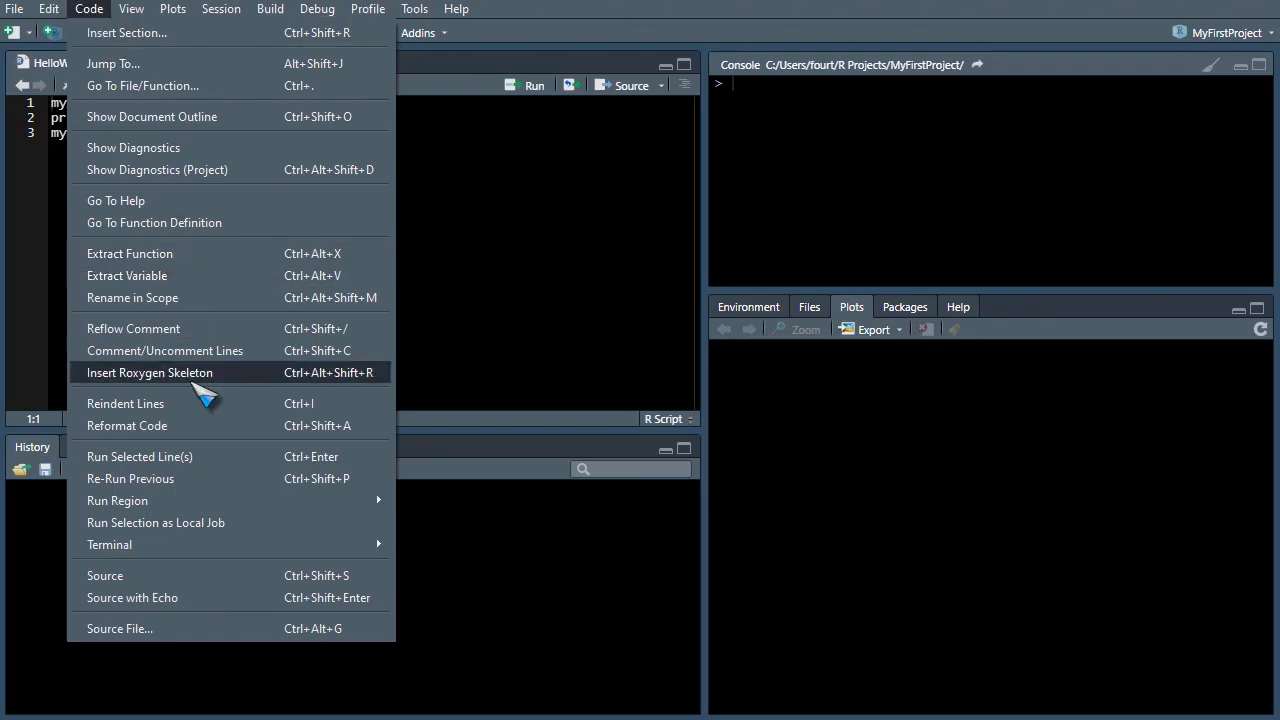
{"action": "mouse_move", "coordinate": [203, 510]}
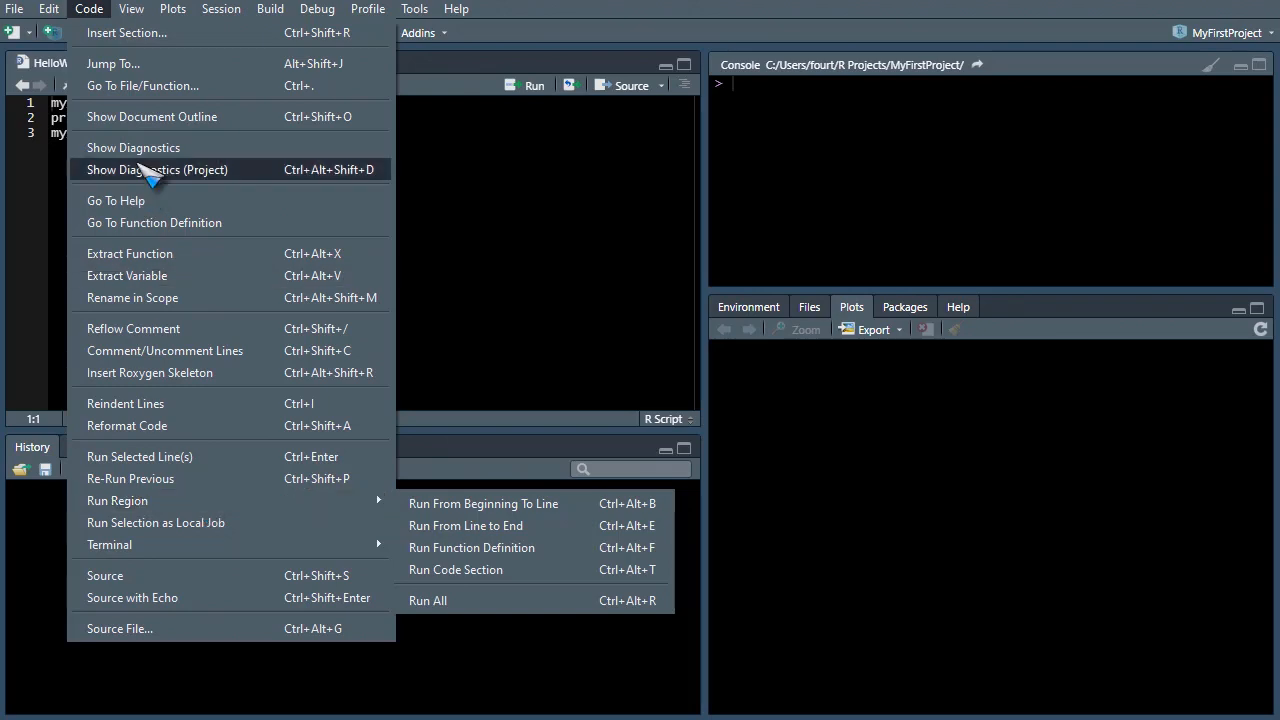
{"action": "mouse_move", "coordinate": [134, 8]}
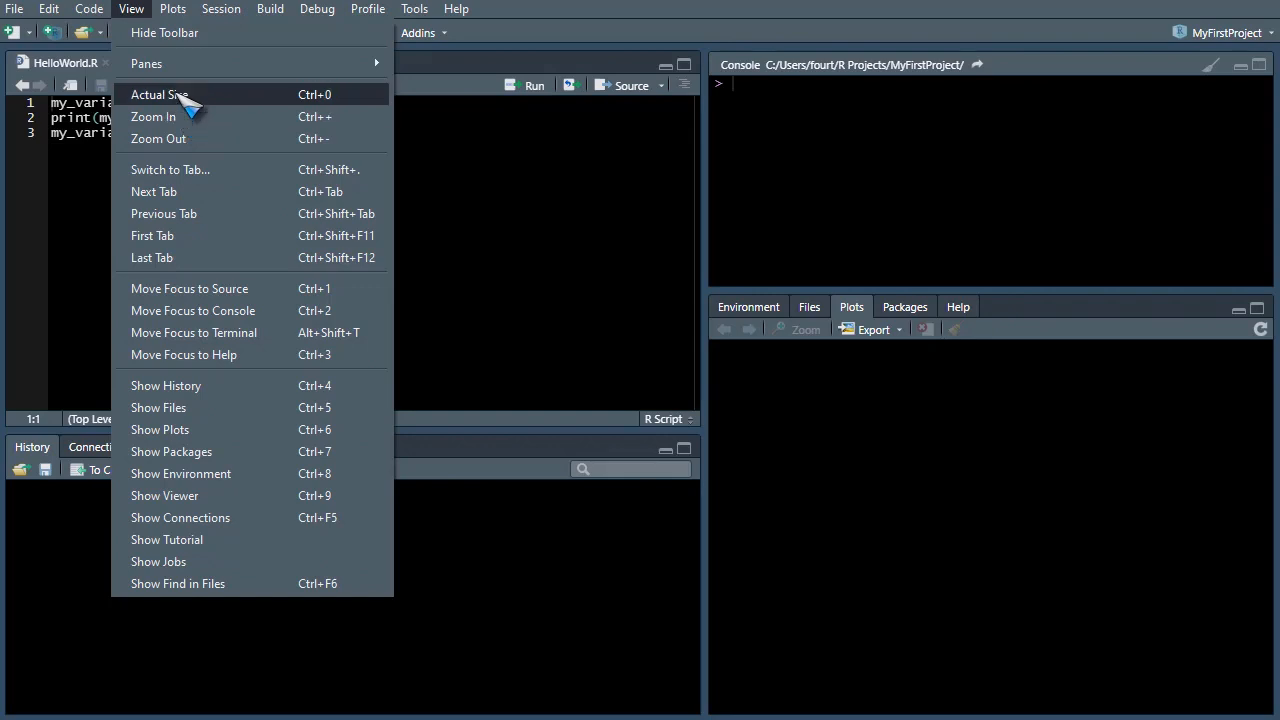
{"action": "mouse_move", "coordinate": [172, 12]}
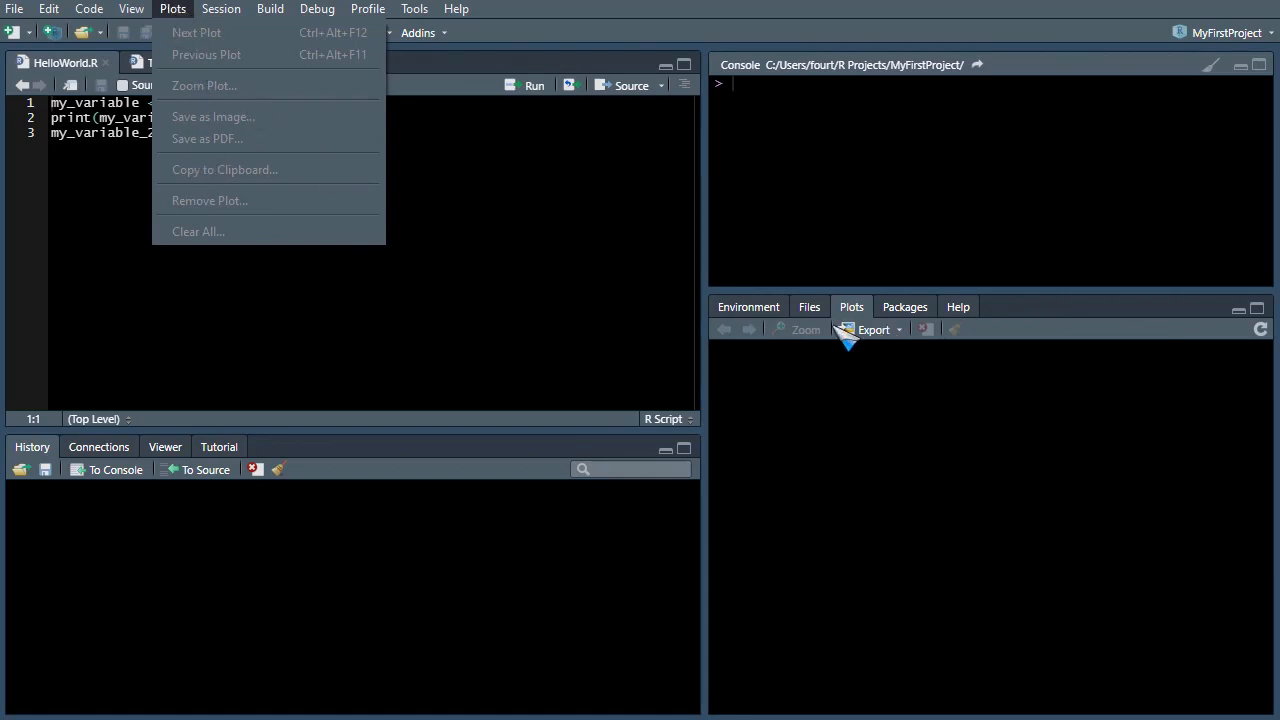
{"action": "mouse_move", "coordinate": [226, 14]}
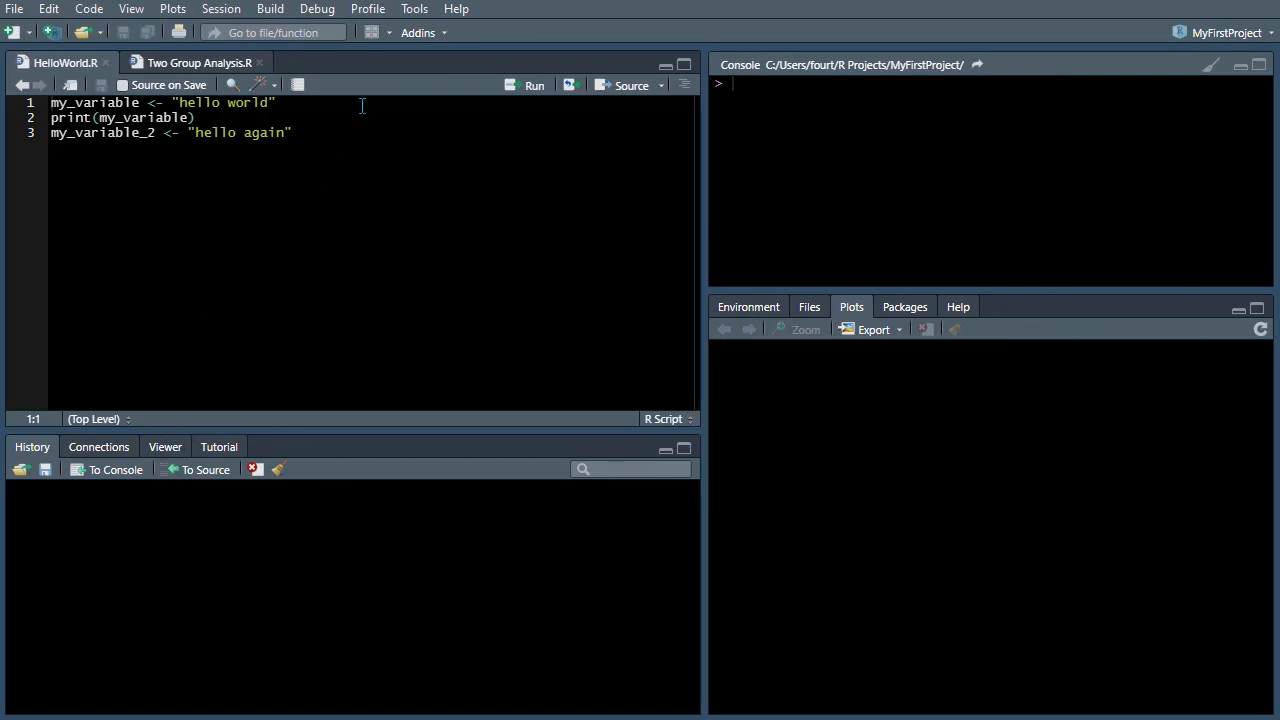
- Switch the lower-right pane to the Help pane
{"action": "left_click", "coordinate": [455, 9]}
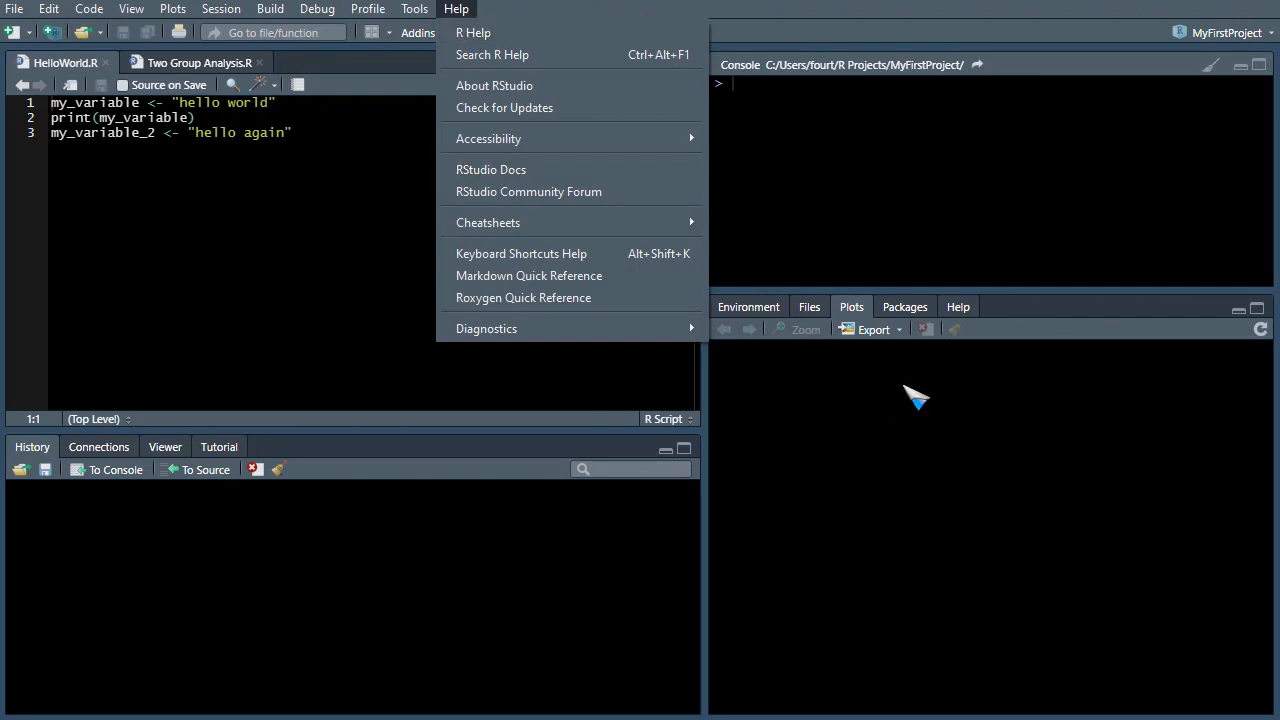
{"action": "left_click", "coordinate": [962, 308]}
- Open the Markdown Quick Reference in the Help pane
{"action": "left_click", "coordinate": [457, 10]}
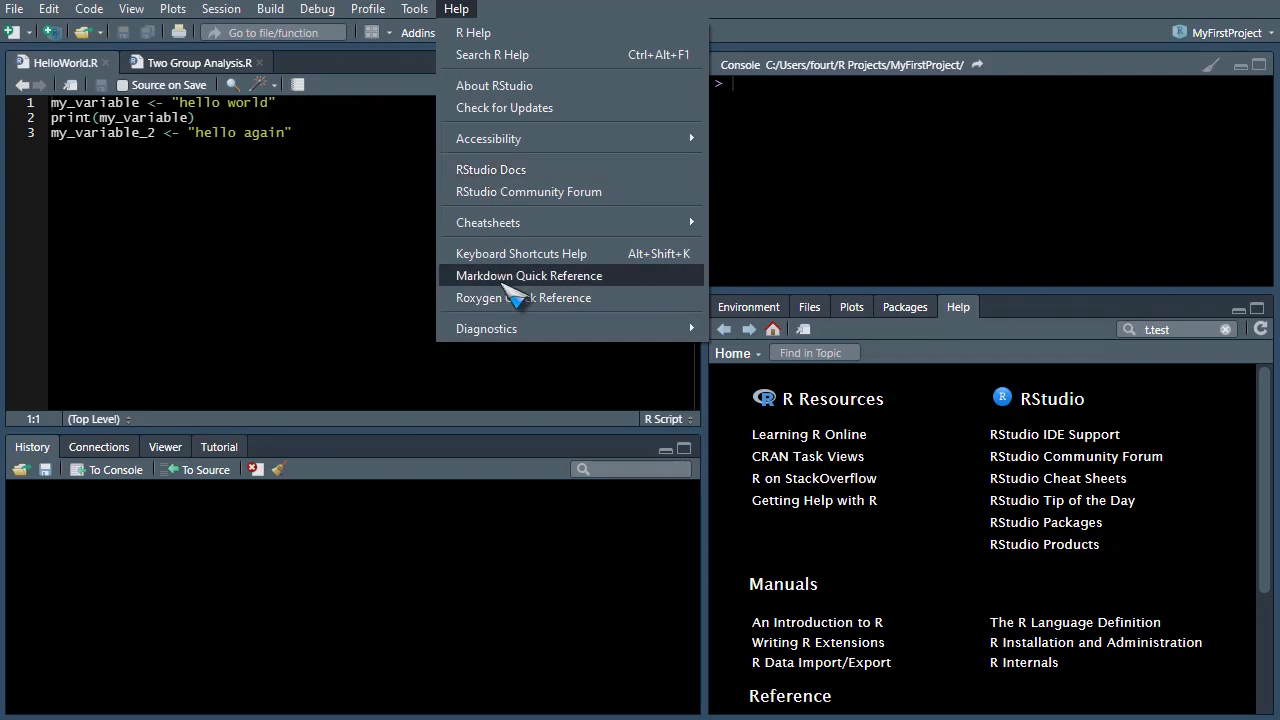
{"action": "left_click", "coordinate": [512, 281]}
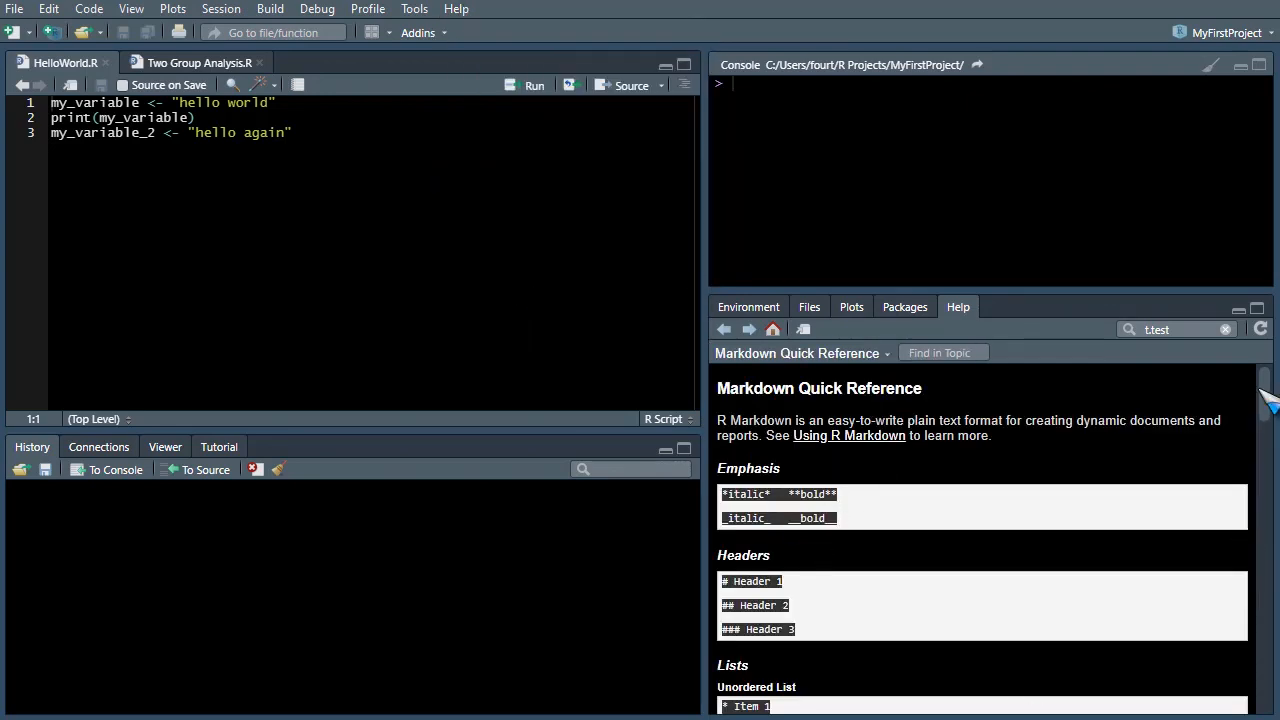
- Switch the lower-right pane back to the Environment pane
{"action": "mouse_move", "coordinate": [1262, 402]}
{"action": "left_mouse_down"}
{"action": "mouse_move", "coordinate": [1268, 525]}
{"action": "mouse_move", "coordinate": [1264, 390]}
{"action": "left_mouse_up"}
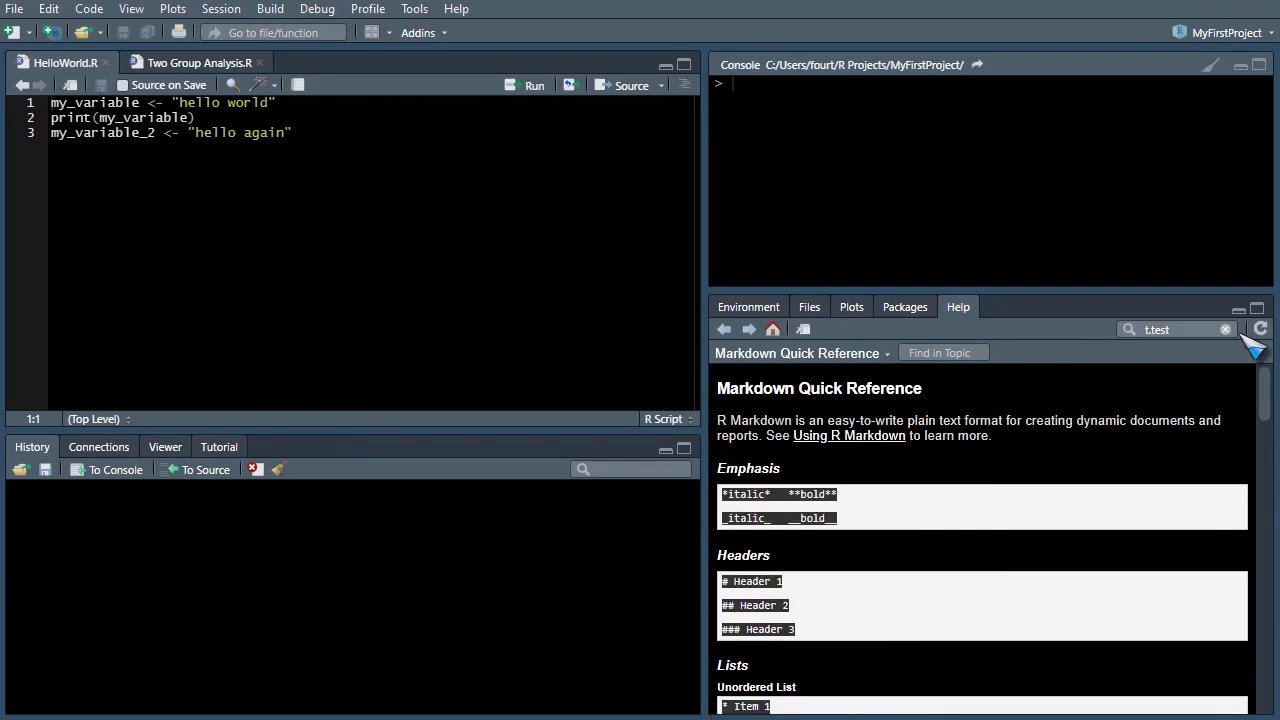
{"action": "left_click", "coordinate": [765, 307]}
- Browse the Cheatsheets list in the Help menu
{"action": "left_click", "coordinate": [457, 9]}
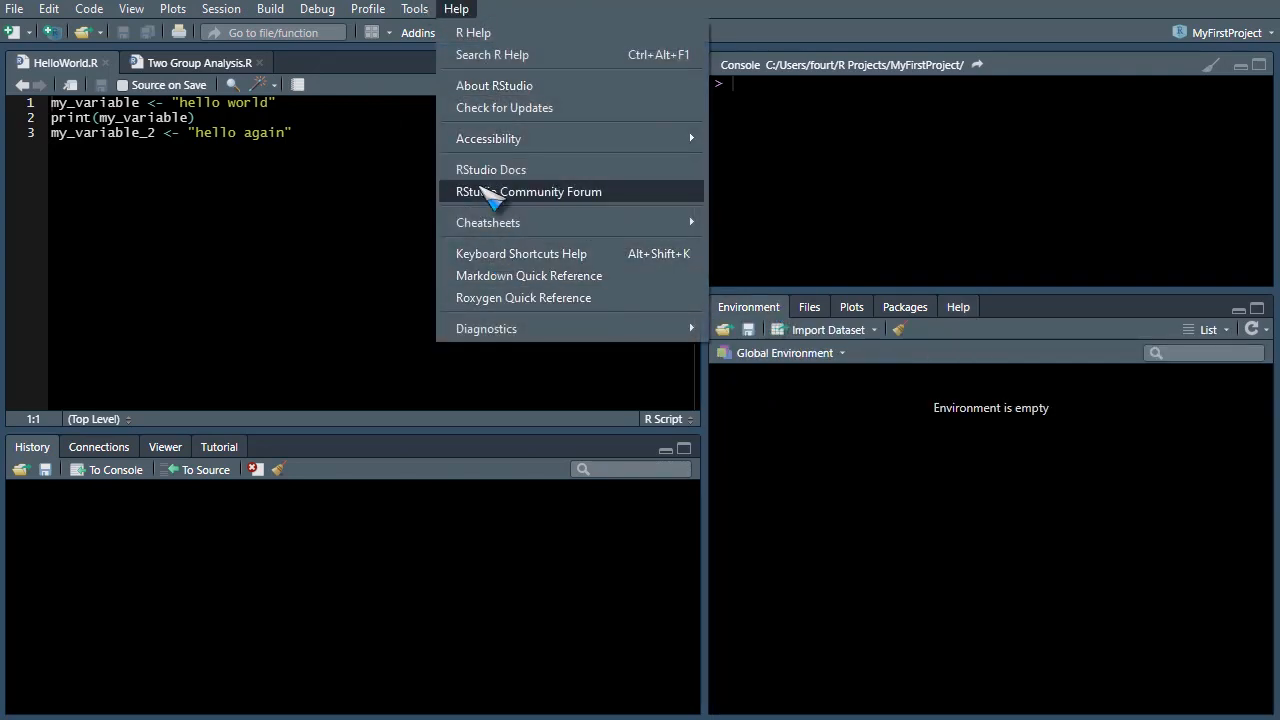
{"action": "mouse_move", "coordinate": [484, 226]}
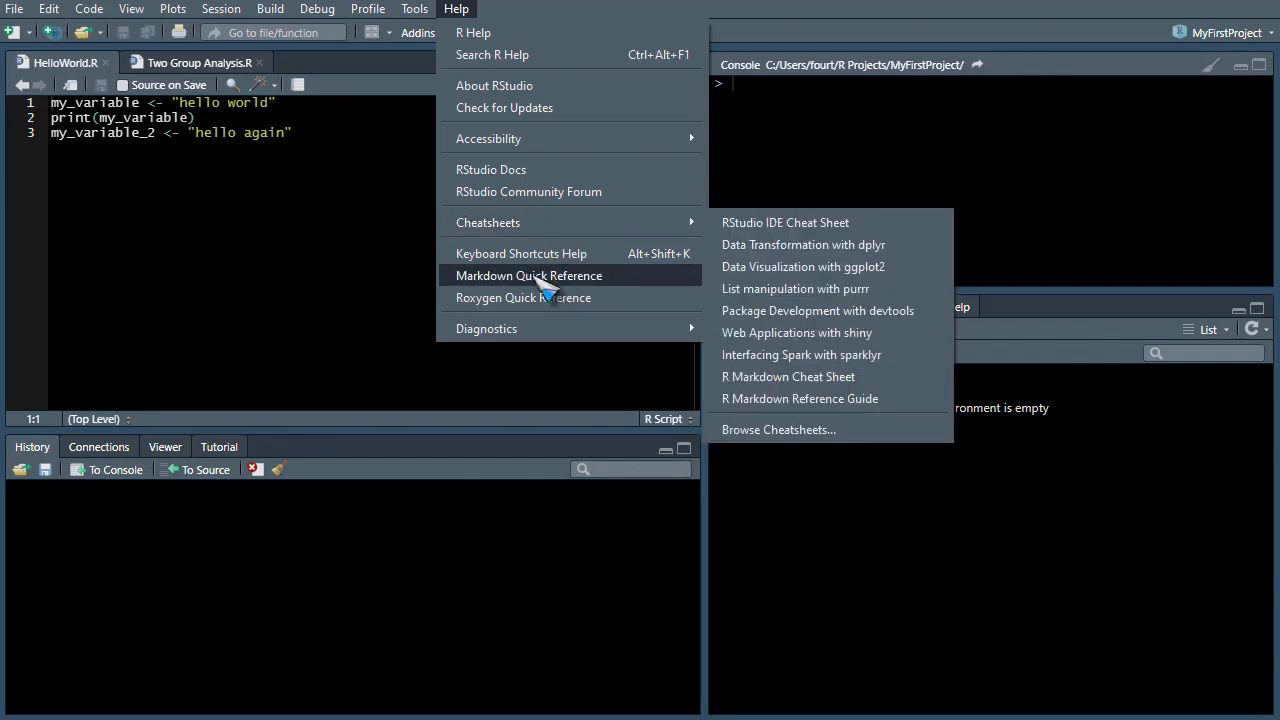
{"action": "mouse_move", "coordinate": [555, 228]}
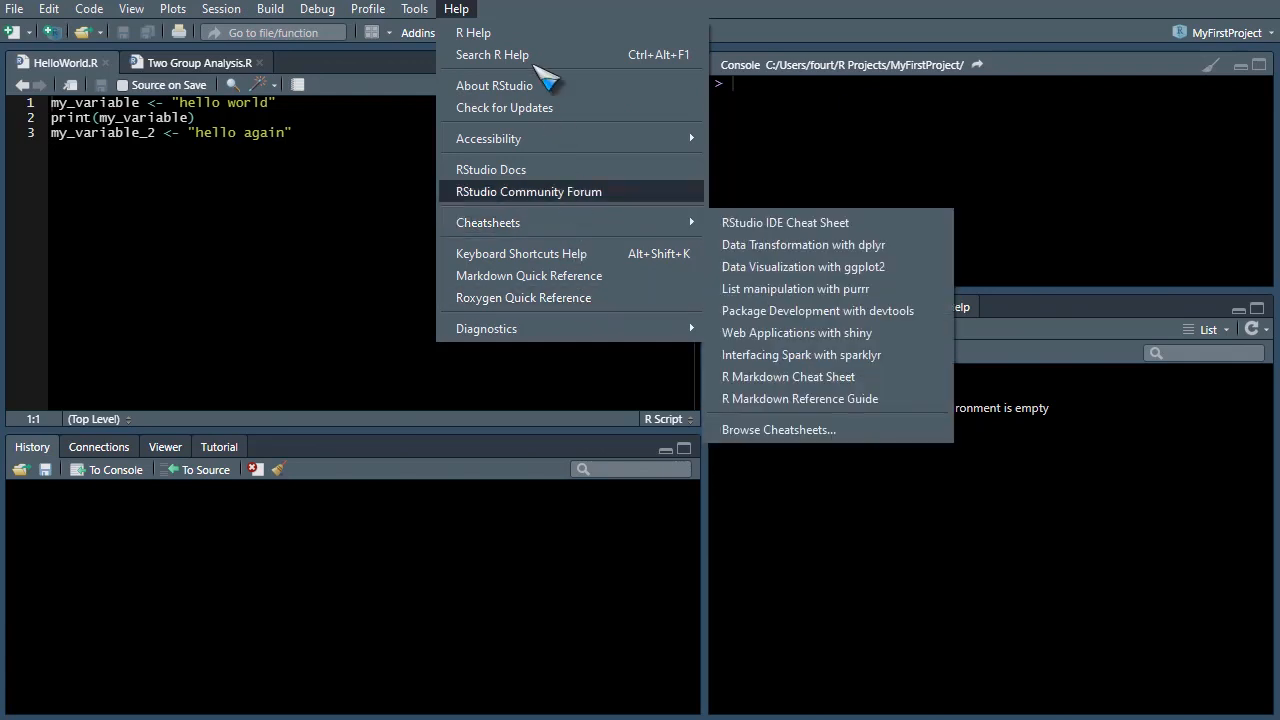
{"action": "left_click", "coordinate": [529, 5]}
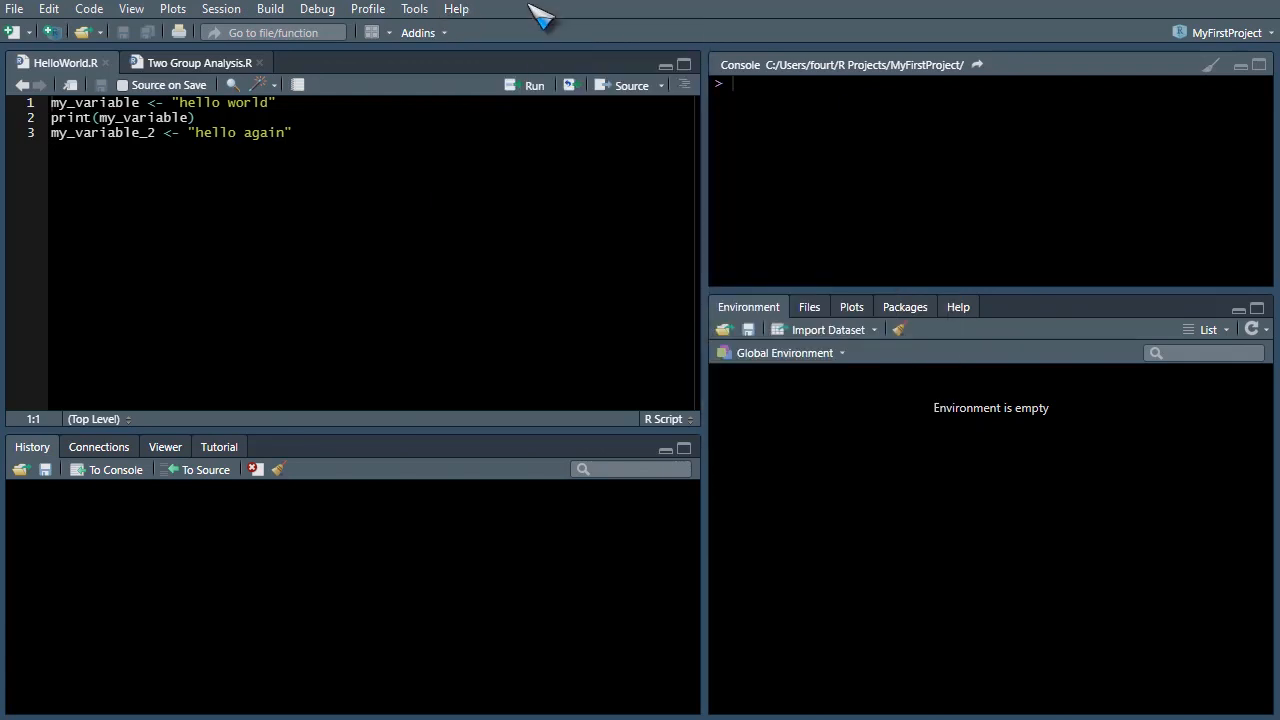
- Open Global Options and view the Advanced settings of the General section
{"action": "left_click", "coordinate": [418, 10]}
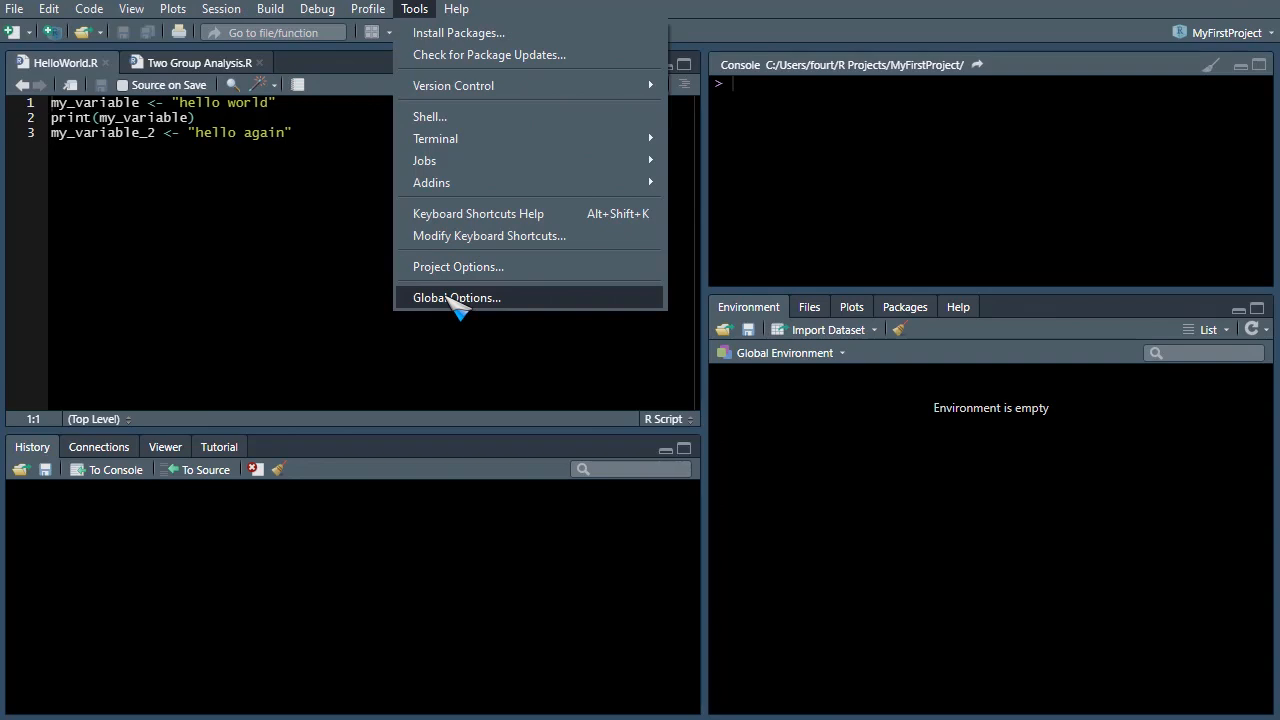
{"action": "left_click", "coordinate": [457, 300]}
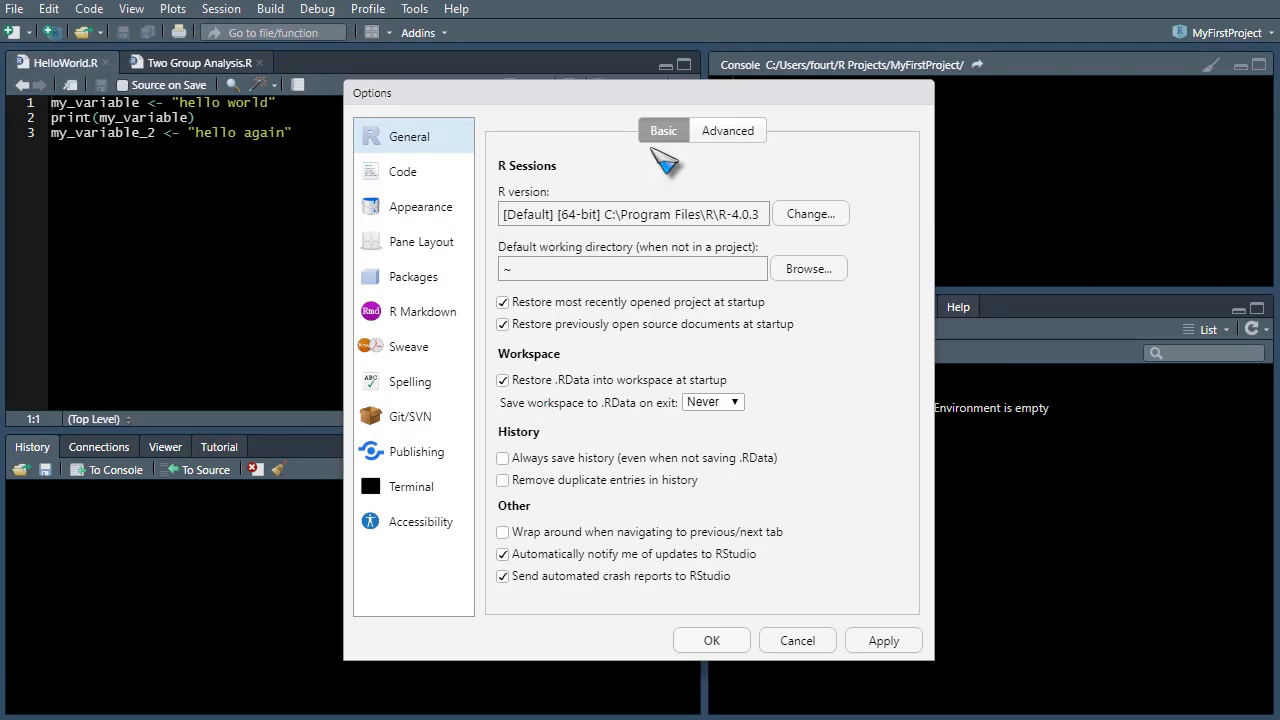
{"action": "left_click", "coordinate": [720, 127]}
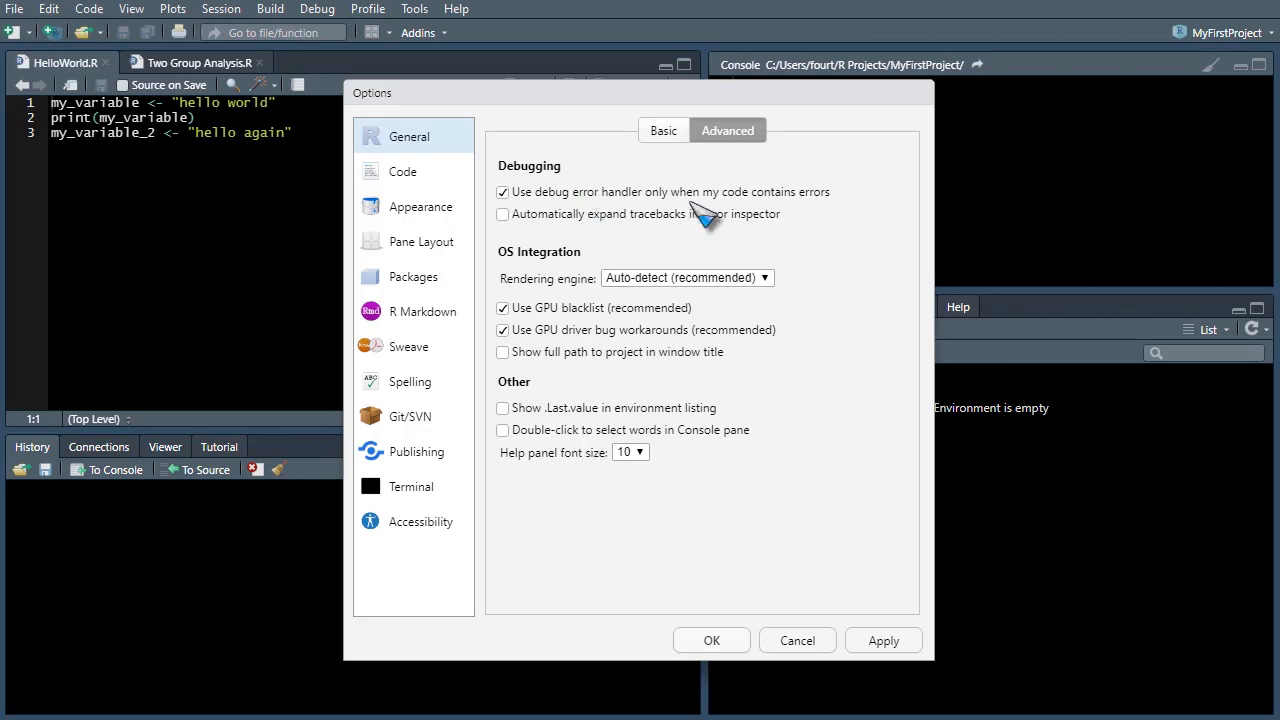
- Return to the Basic General options and review the startup restore settings for projects, documents and workspace
{"action": "left_click", "coordinate": [664, 130]}
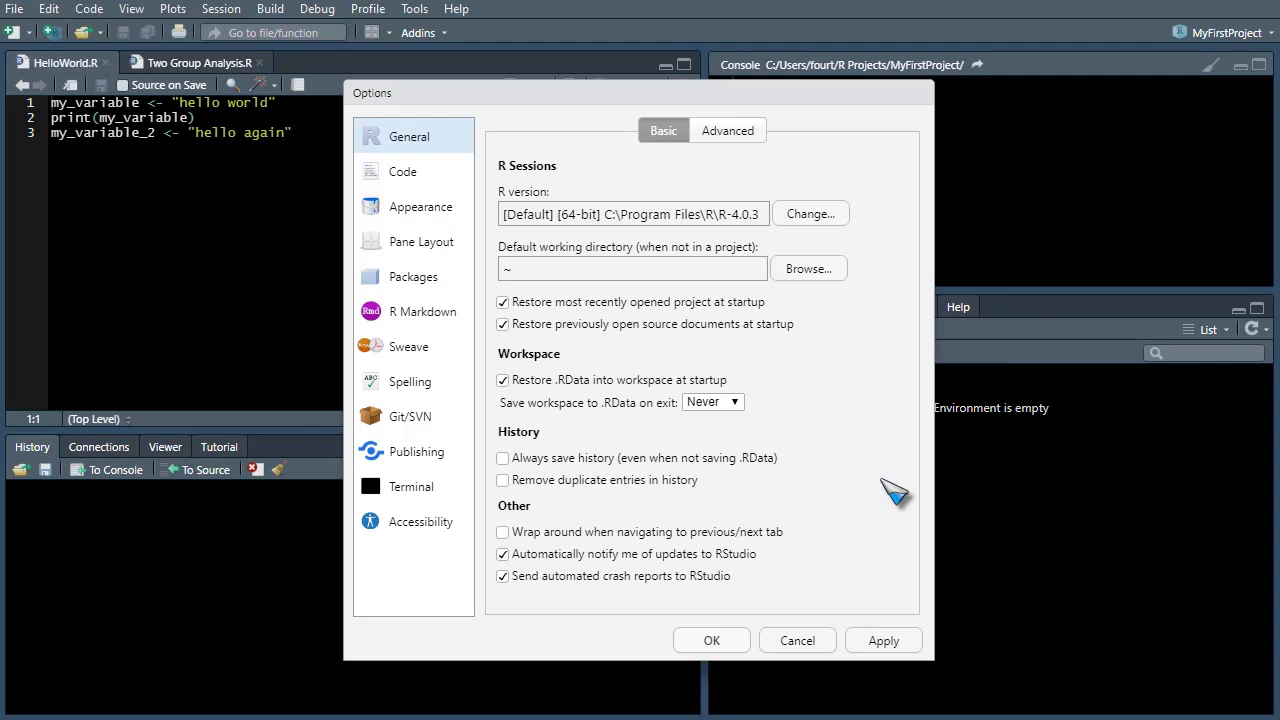
{"action": "left_click", "coordinate": [503, 302]}
{"action": "left_click", "coordinate": [504, 302]}
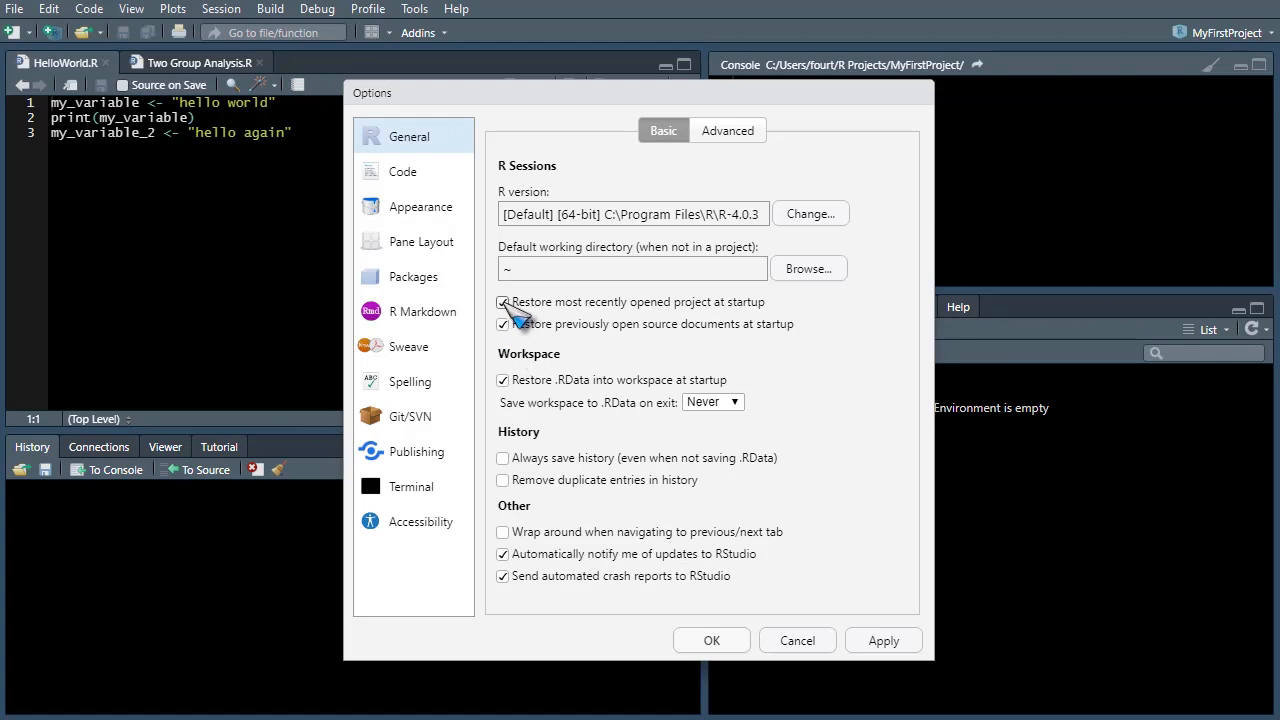
{"action": "left_click", "coordinate": [502, 380]}
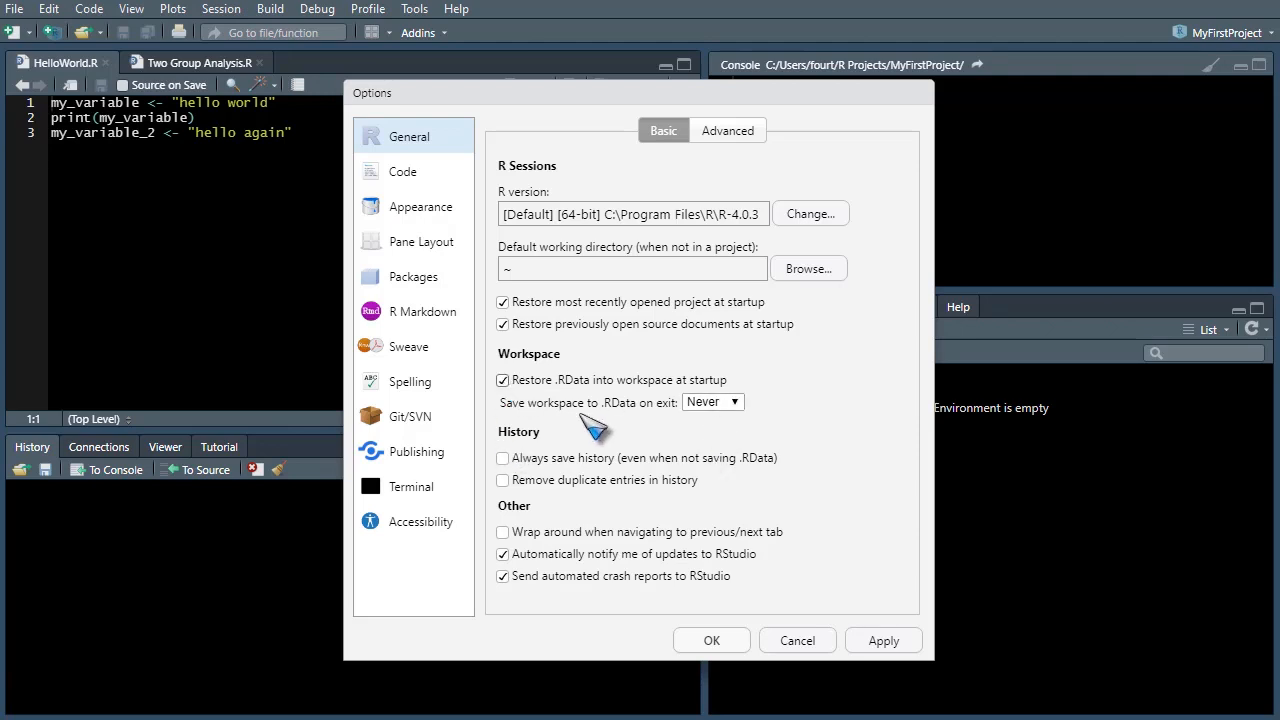
- Set the workspace save-on-exit option to Ask, then set it back to Never
{"action": "left_click", "coordinate": [736, 400]}
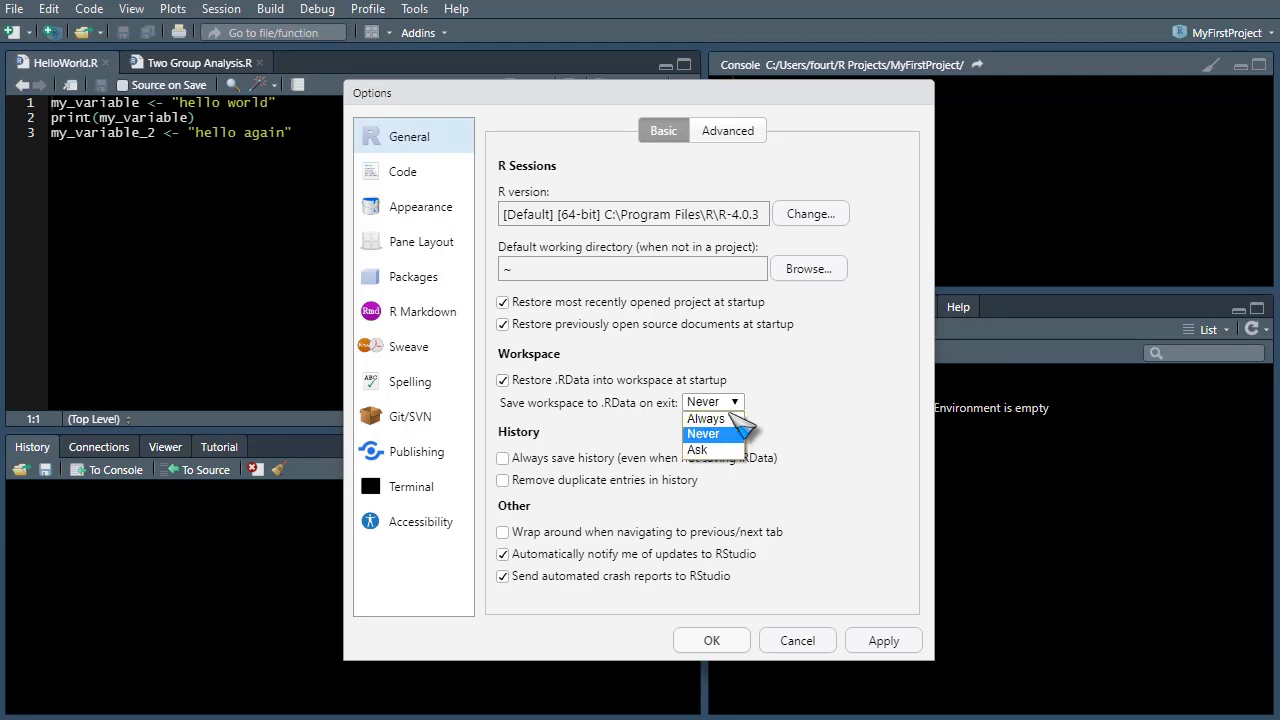
{"action": "left_click", "coordinate": [716, 448]}
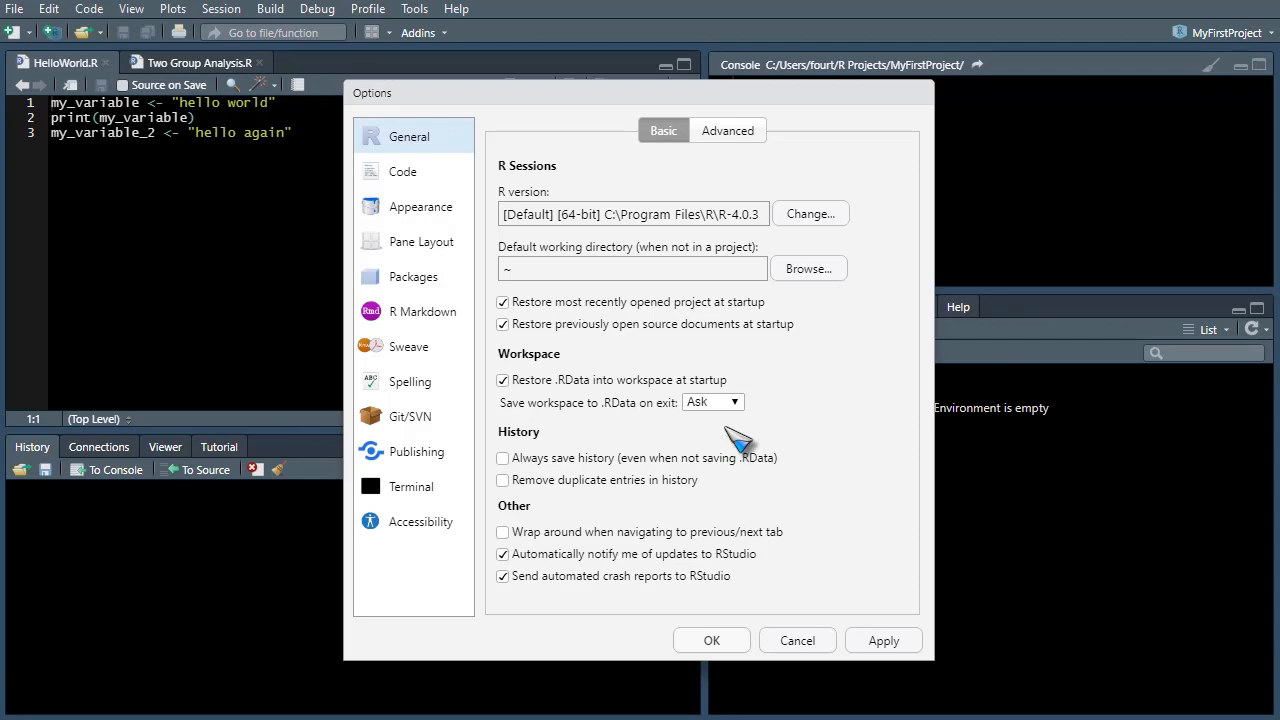
{"action": "left_click", "coordinate": [735, 403]}
{"action": "left_click", "coordinate": [703, 434]}
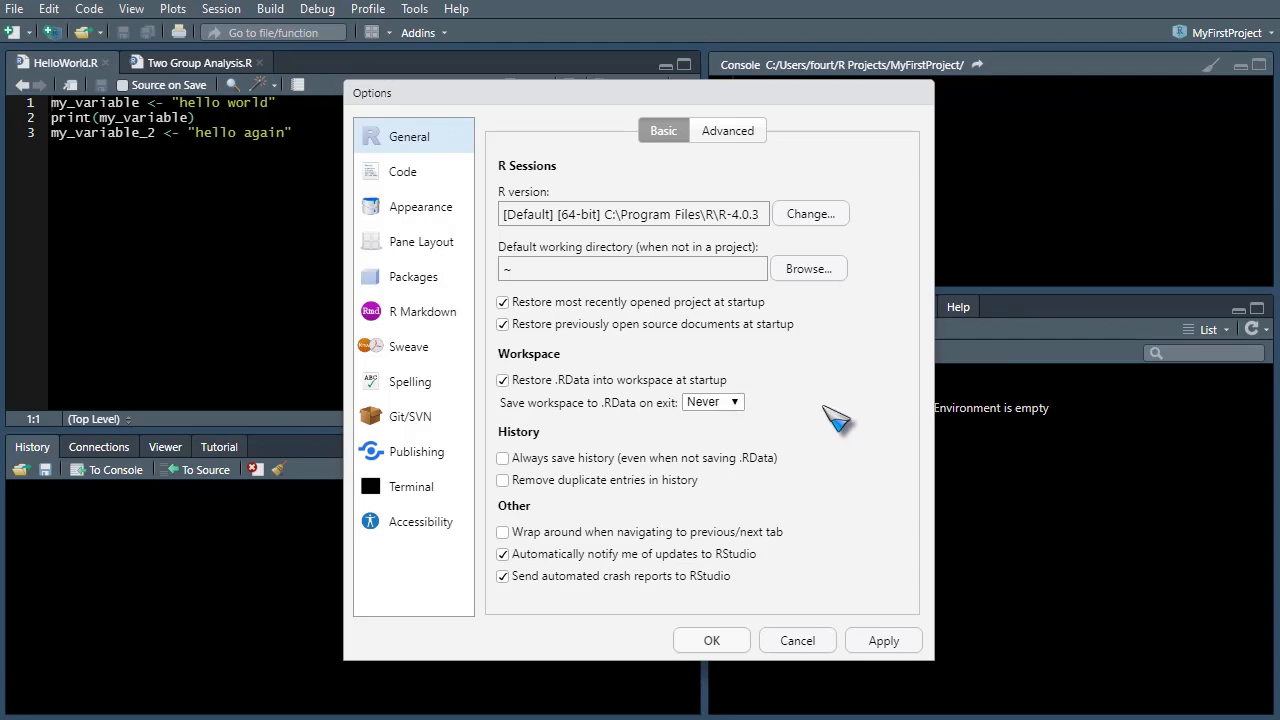
- Examine the crash report, save-on-exit and history options in the Basic General settings
{"action": "left_click", "coordinate": [503, 576]}
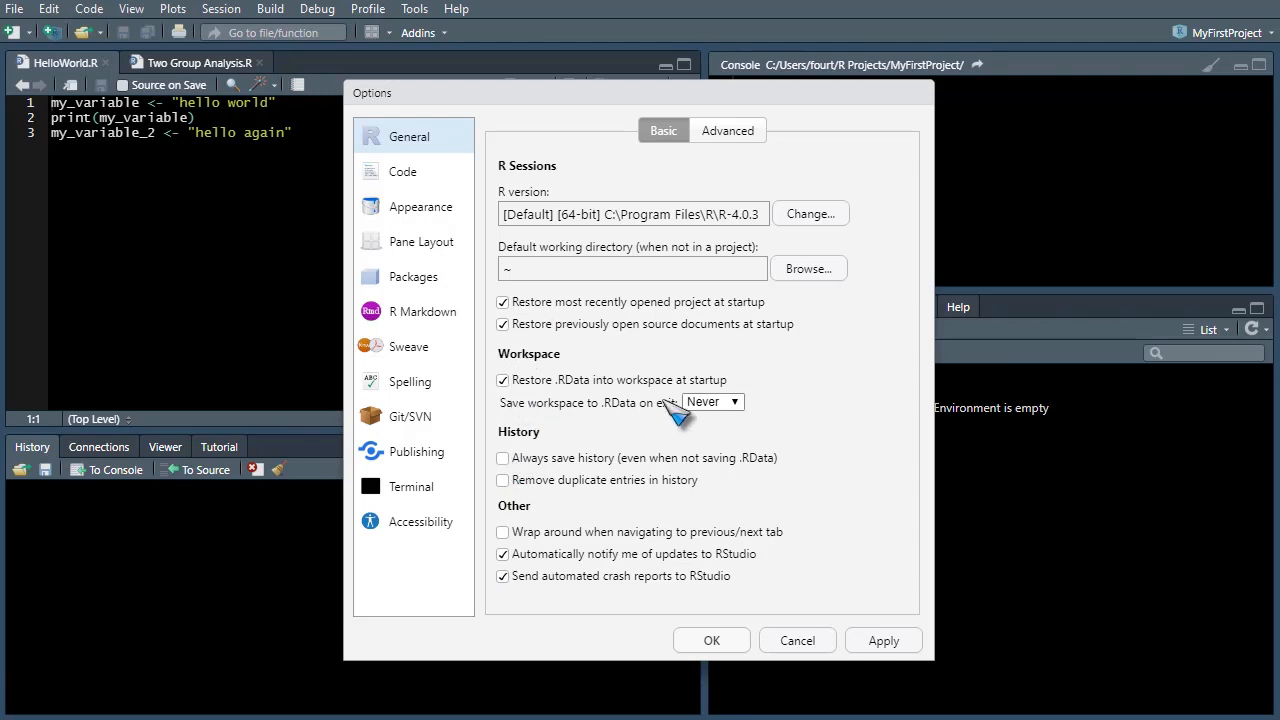
{"action": "left_click", "coordinate": [718, 404]}
{"action": "left_click", "coordinate": [718, 404]}
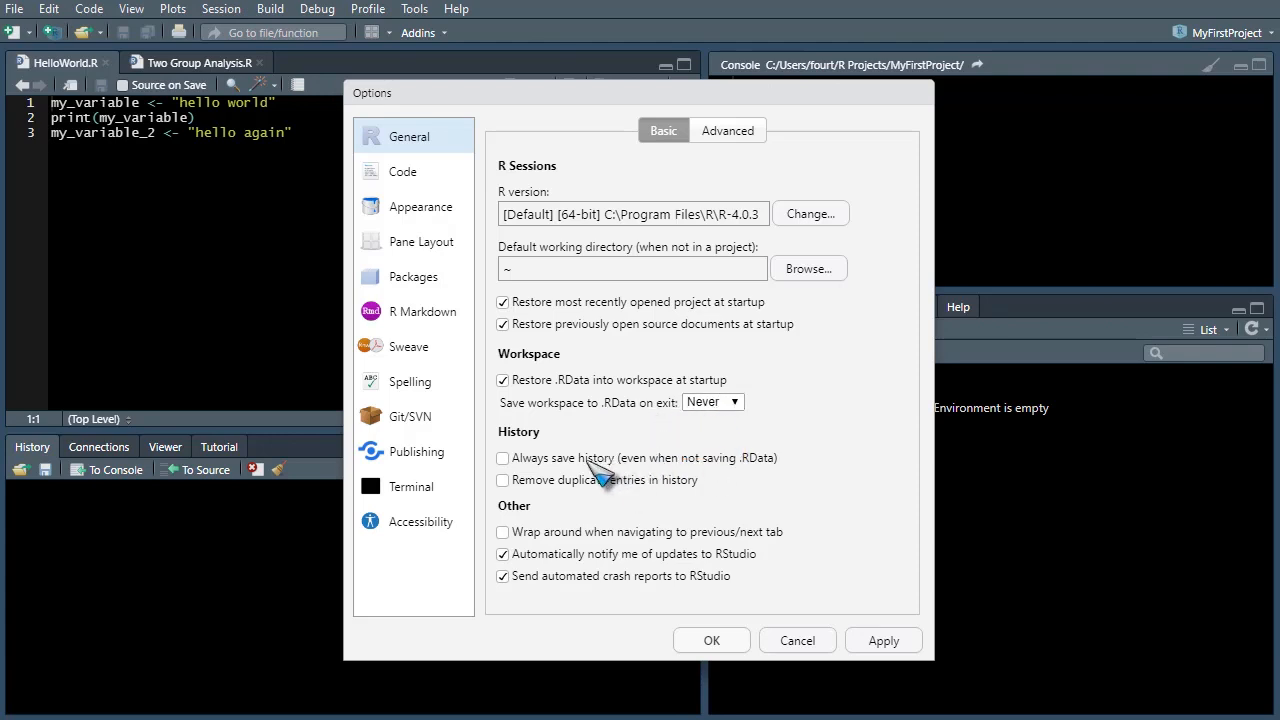
{"action": "left_click", "coordinate": [504, 460]}
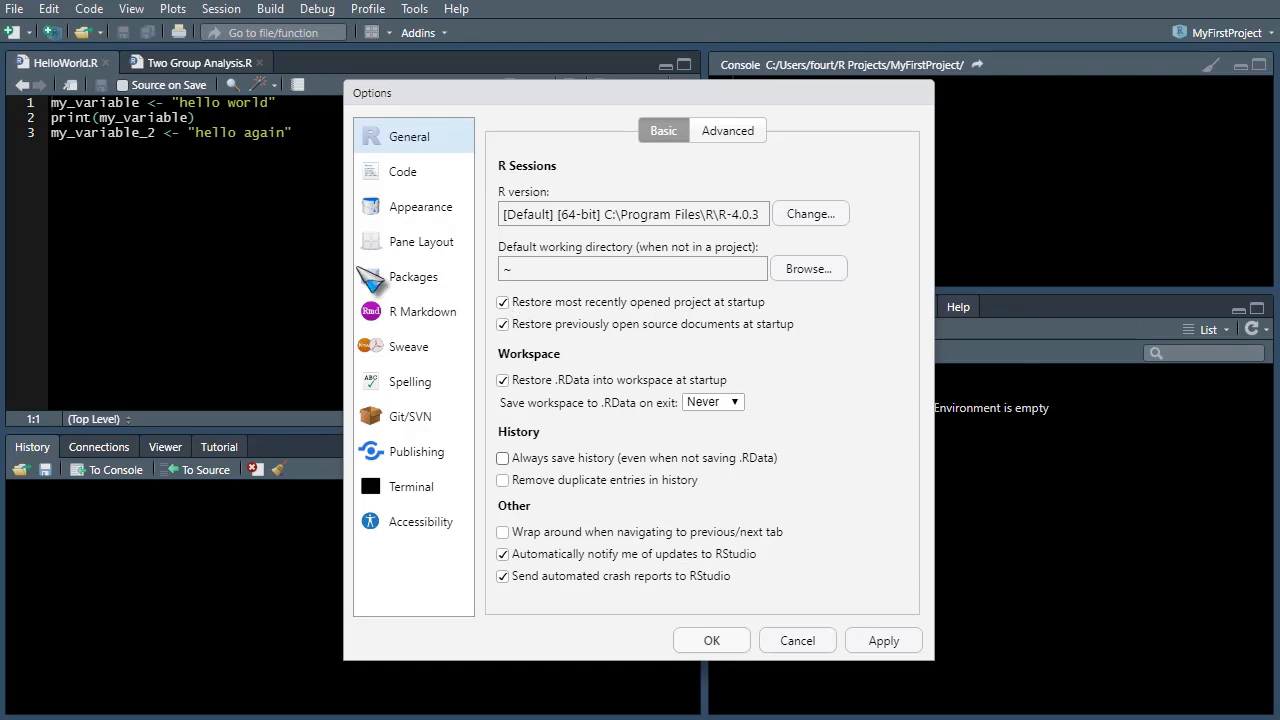
- Open the Code section, raise the tab width to 4, lower it back to 2 and cancel the Options dialog
{"action": "left_click", "coordinate": [412, 183]}
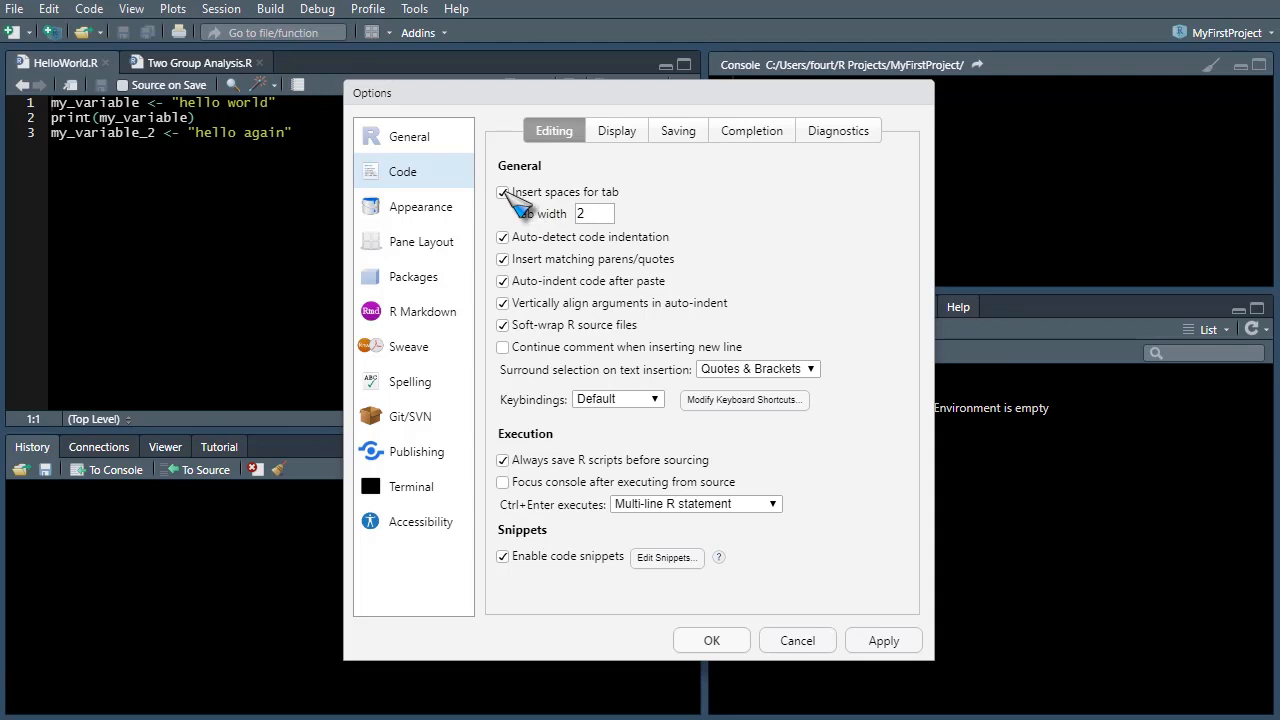
{"action": "left_click", "coordinate": [605, 210]}
{"action": "left_click", "coordinate": [605, 210]}
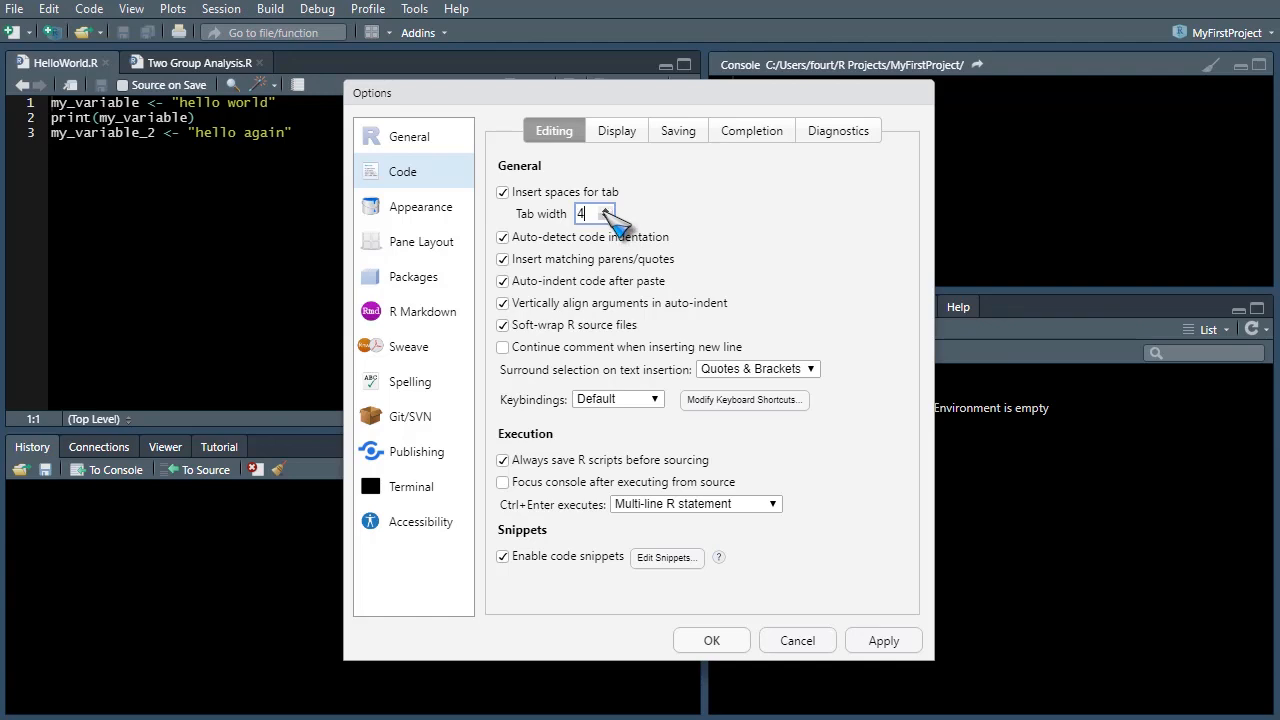
{"action": "left_click", "coordinate": [605, 216]}
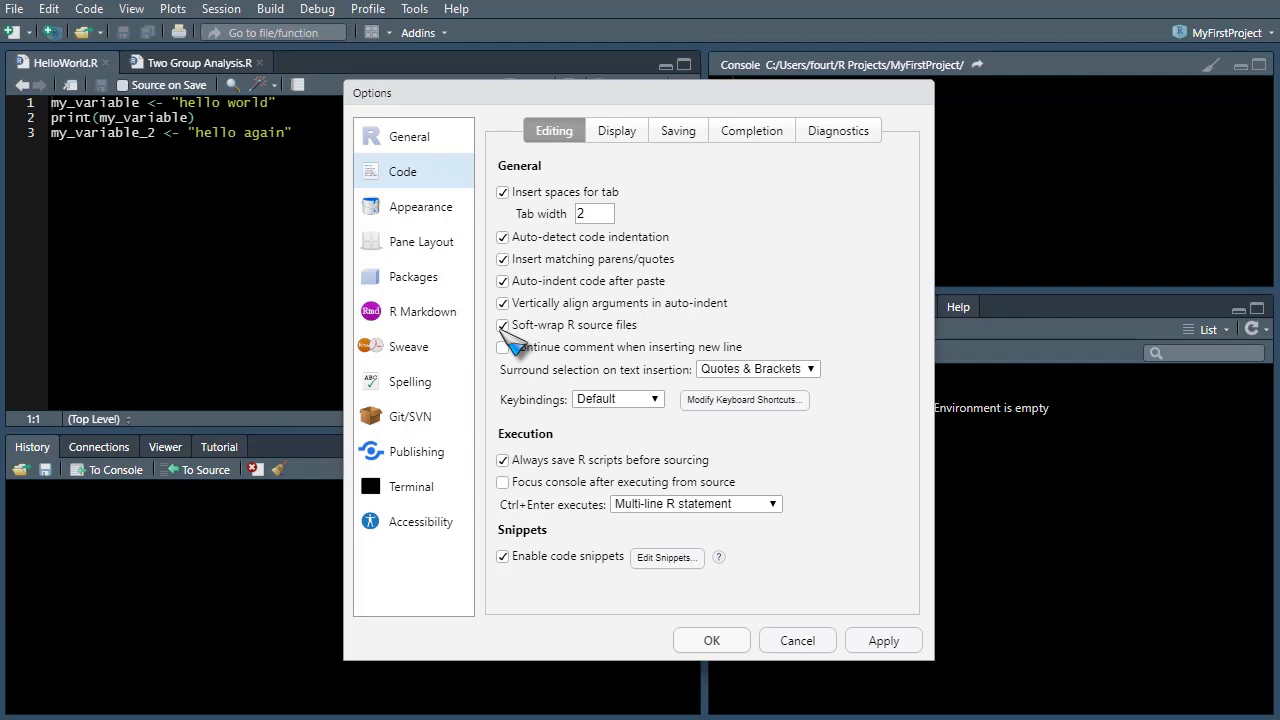
{"action": "left_click", "coordinate": [800, 641]}
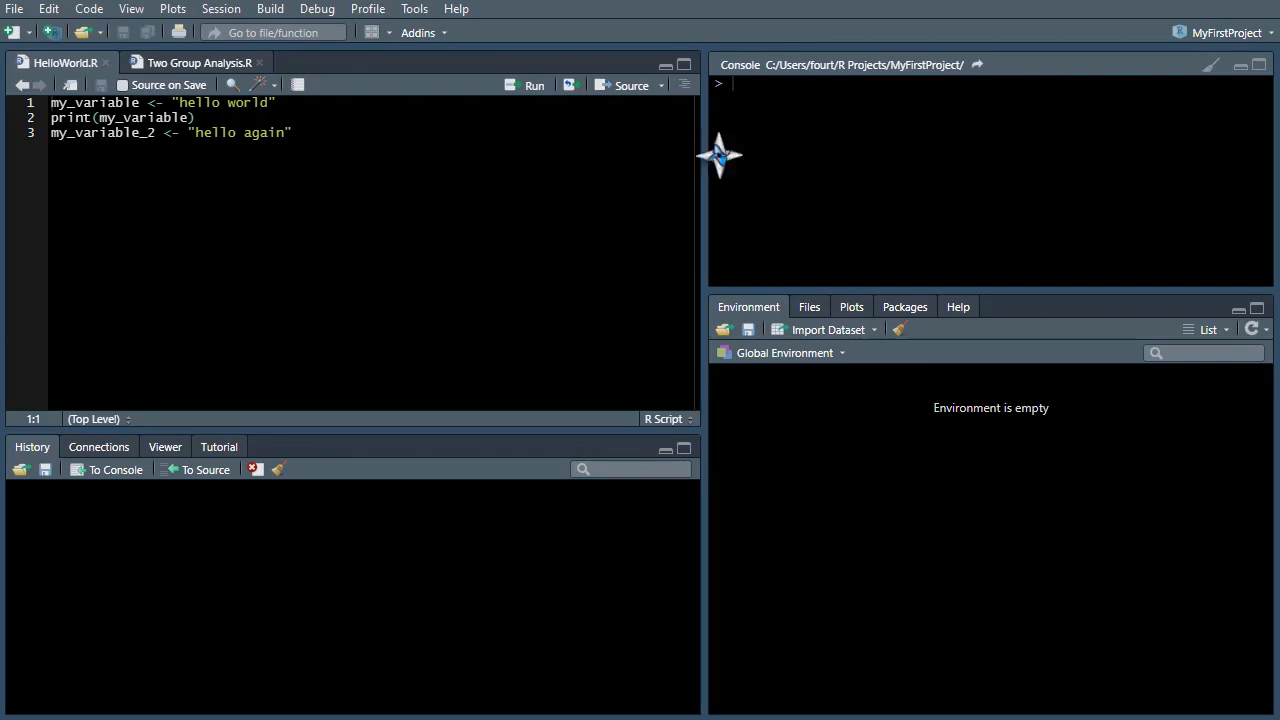
- Widen the source pane by moving its divider with the console, then move it back
{"action": "left_click_drag", "start_coordinate": [703, 184], "coordinate": [829, 211]}
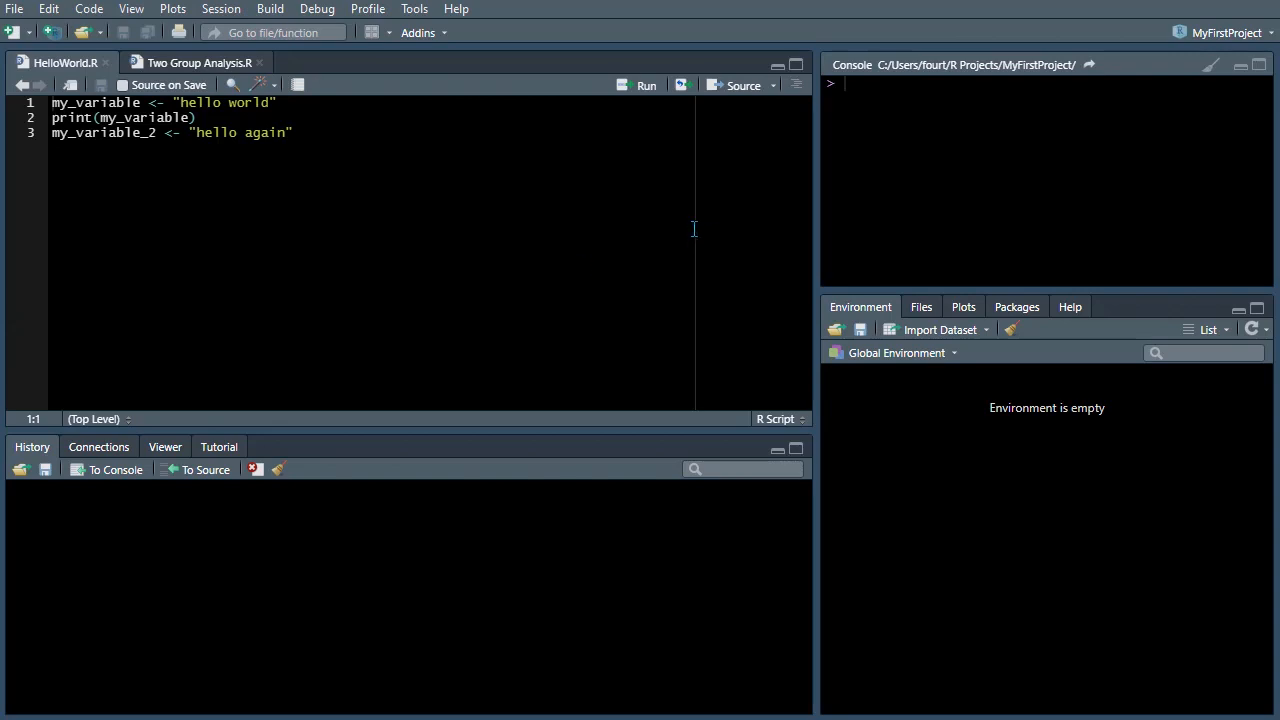
{"action": "left_click_drag", "start_coordinate": [818, 230], "coordinate": [708, 240]}
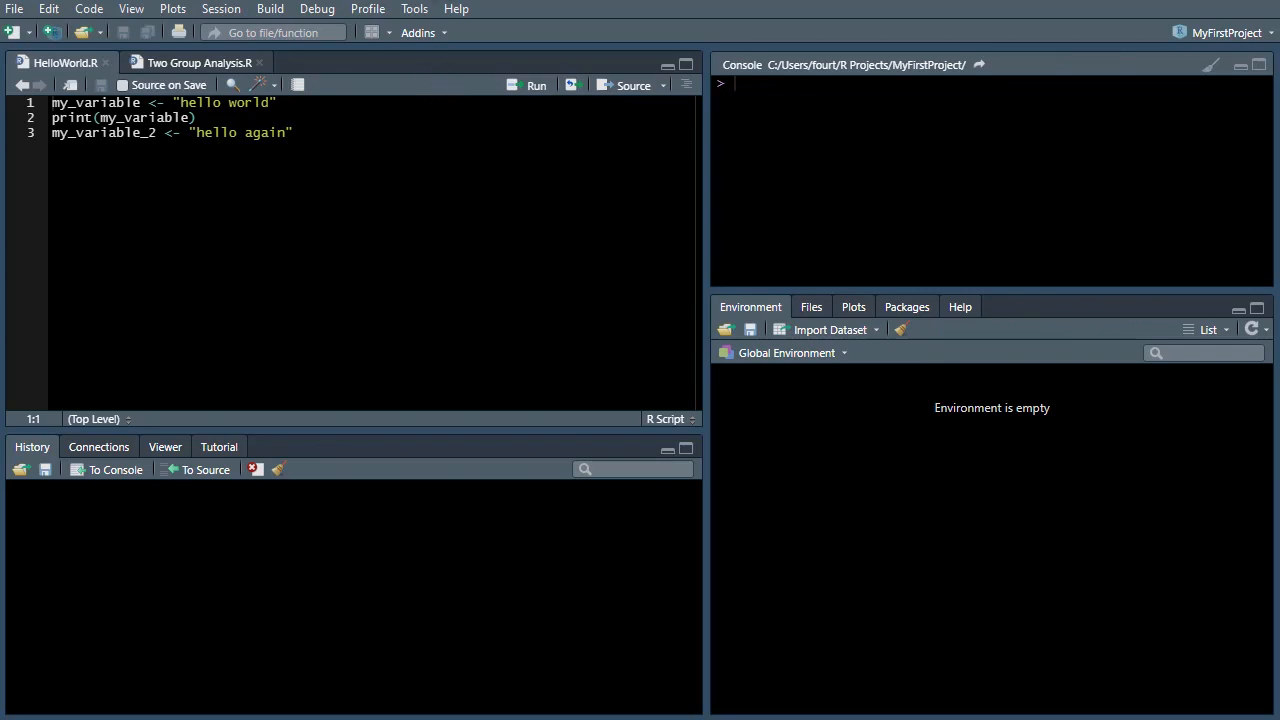
- Reopen Global Options and browse the Code section's Display, Saving, Completion and Diagnostics tabs
{"action": "left_click", "coordinate": [414, 8]}
{"action": "left_click", "coordinate": [465, 297]}
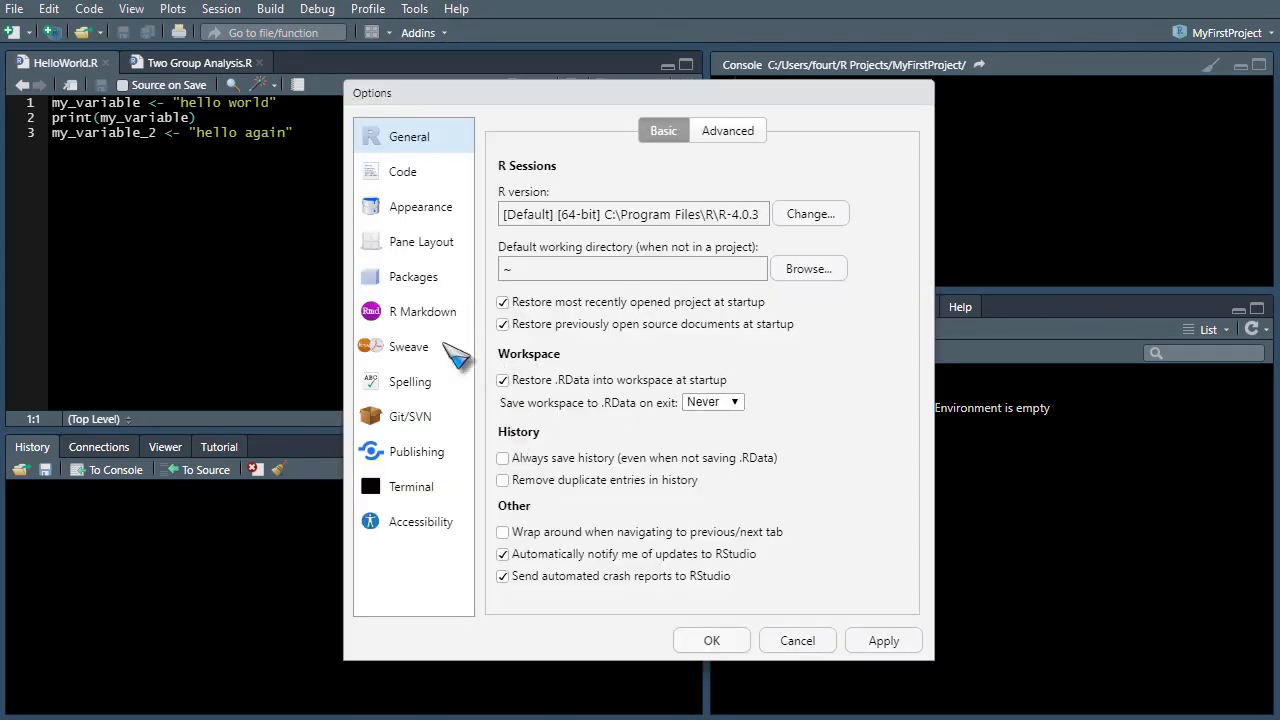
{"action": "left_click", "coordinate": [412, 177]}
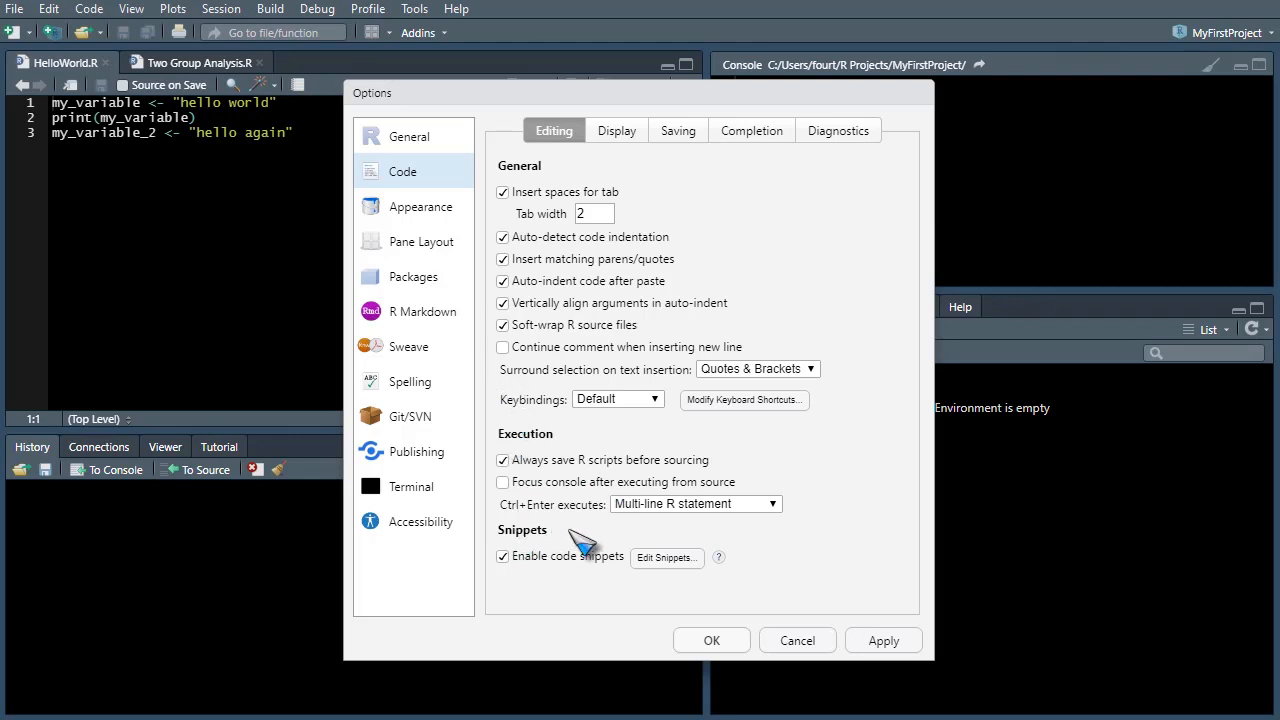
{"action": "left_click", "coordinate": [614, 134]}
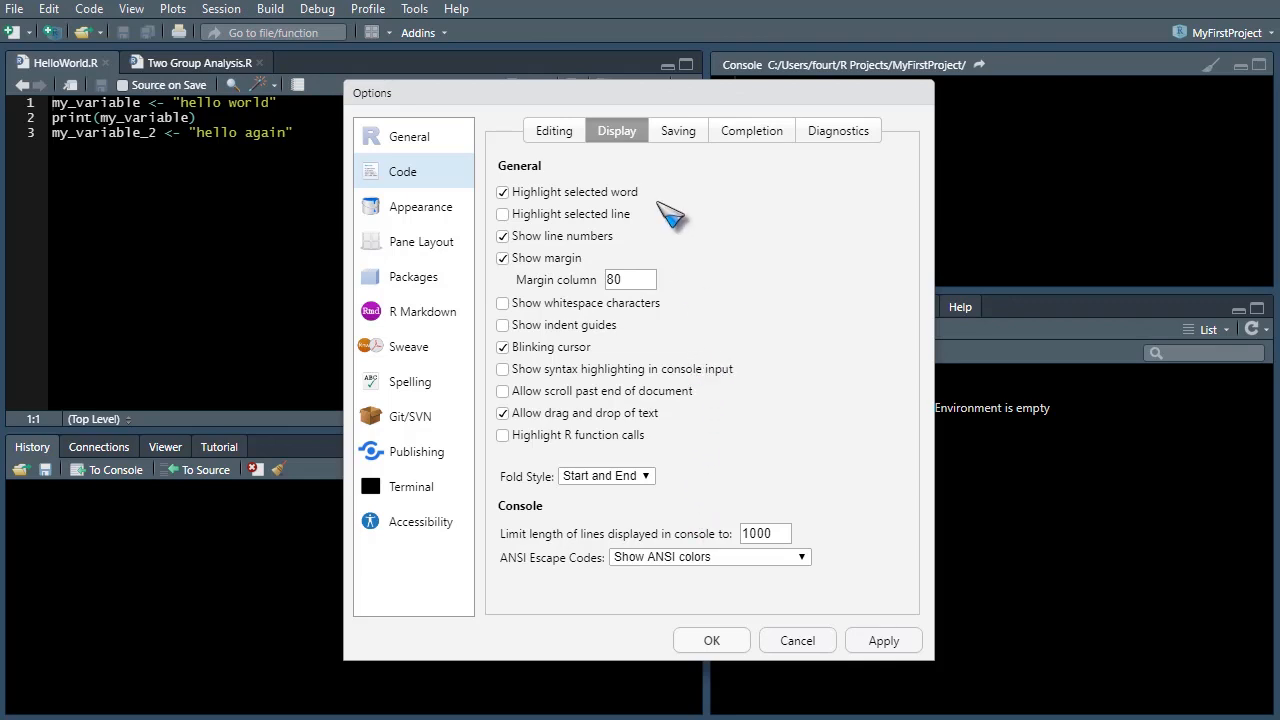
{"action": "left_click", "coordinate": [672, 131]}
{"action": "left_click", "coordinate": [745, 140]}
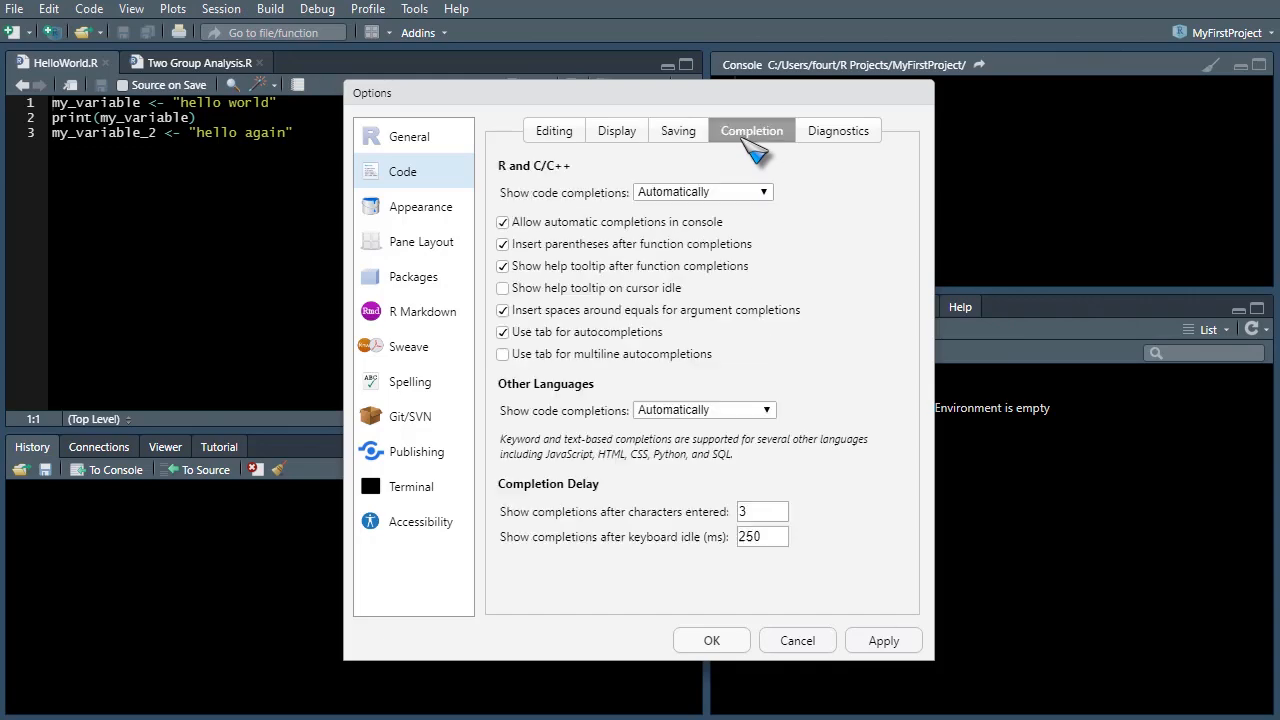
{"action": "left_click", "coordinate": [823, 135]}
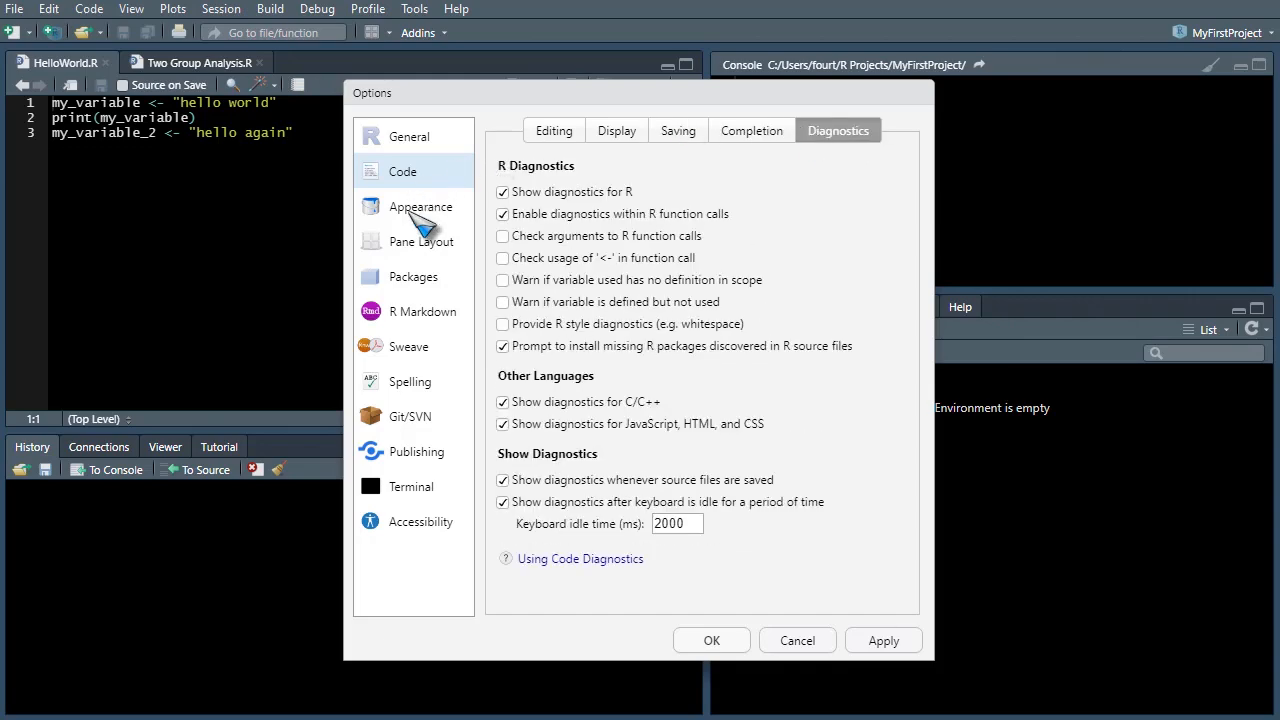